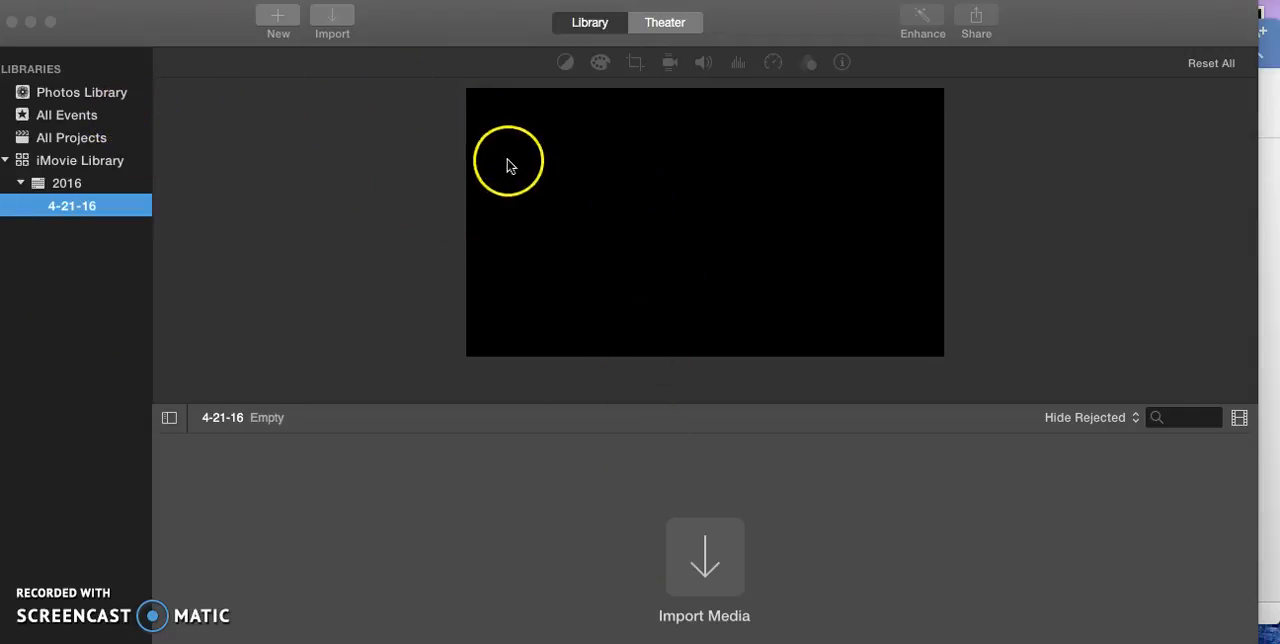
# Create a new movie with No Theme and name it "Sample Video".
pyautogui.click(285, 22)
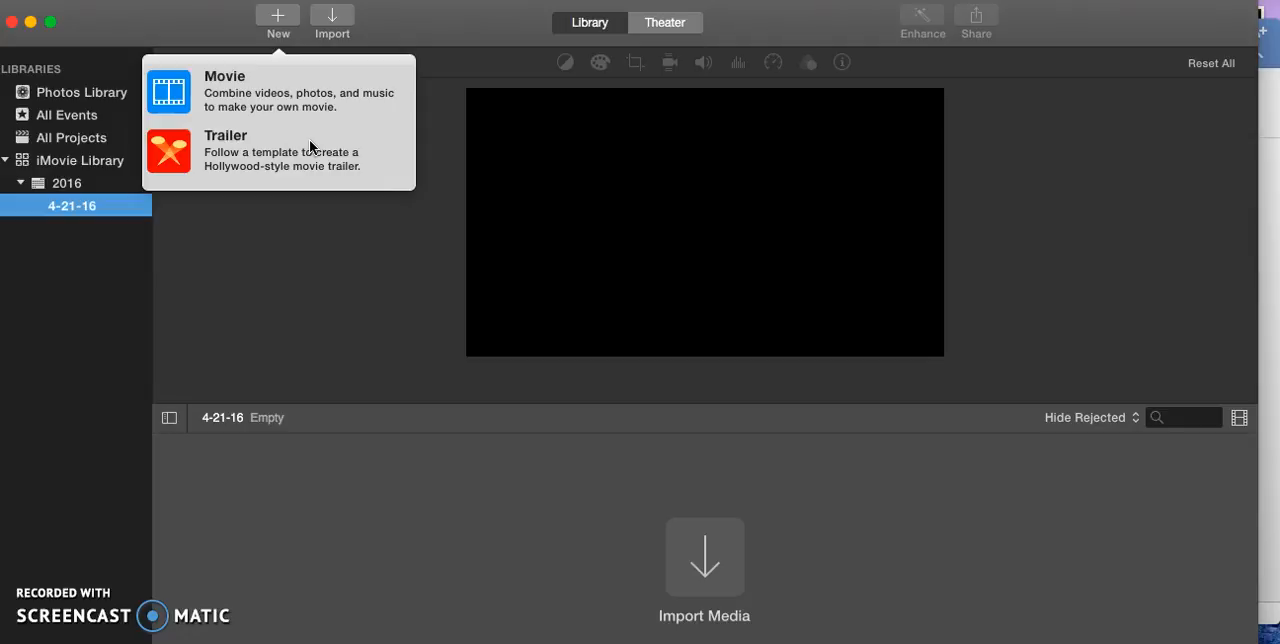
pyautogui.click(294, 78)
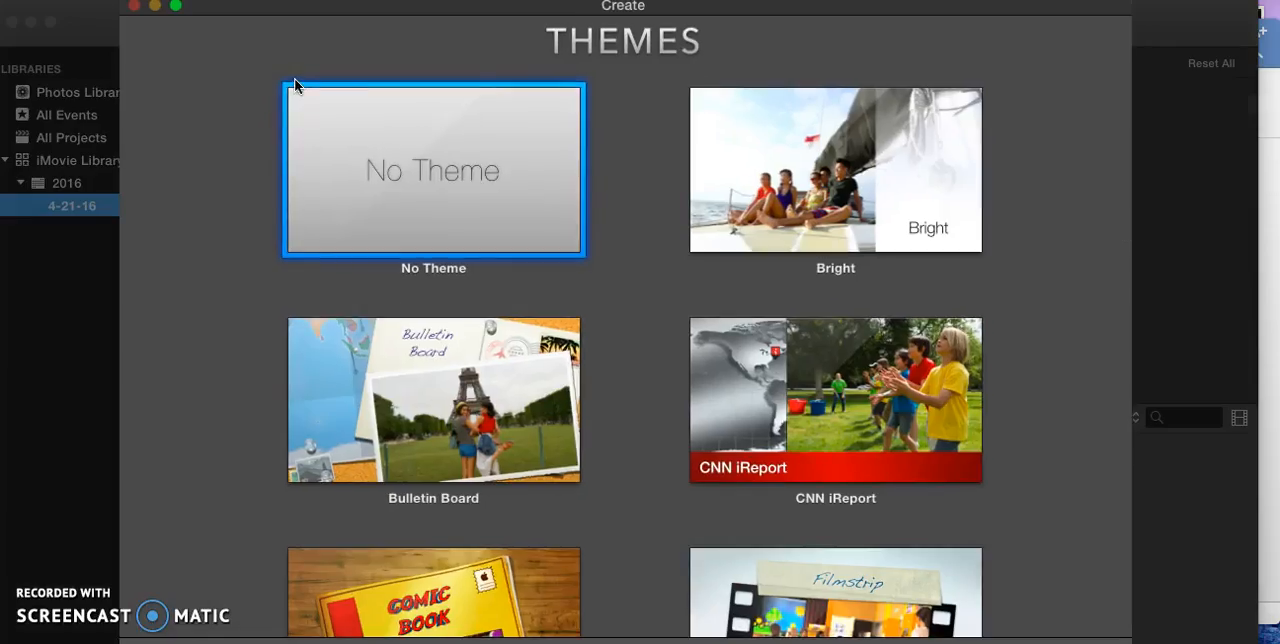
pyautogui.doubleClick(502, 221)
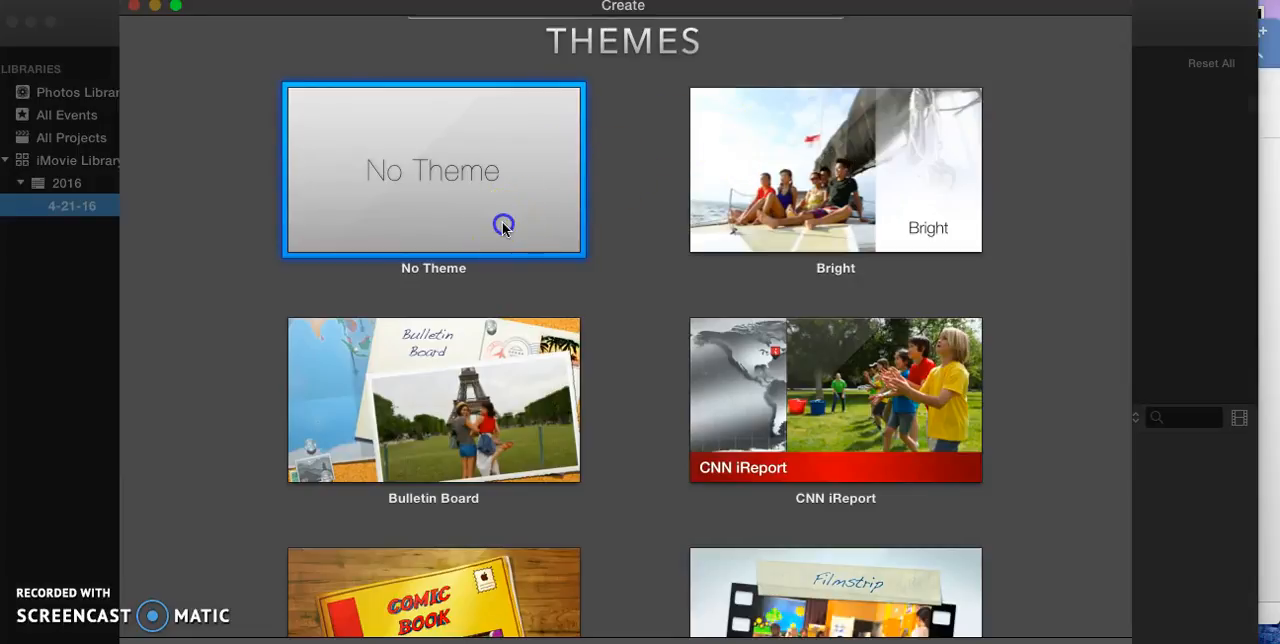
pyautogui.write('Sample Video')
pyautogui.click(866, 104)
pyautogui.click(803, 116)
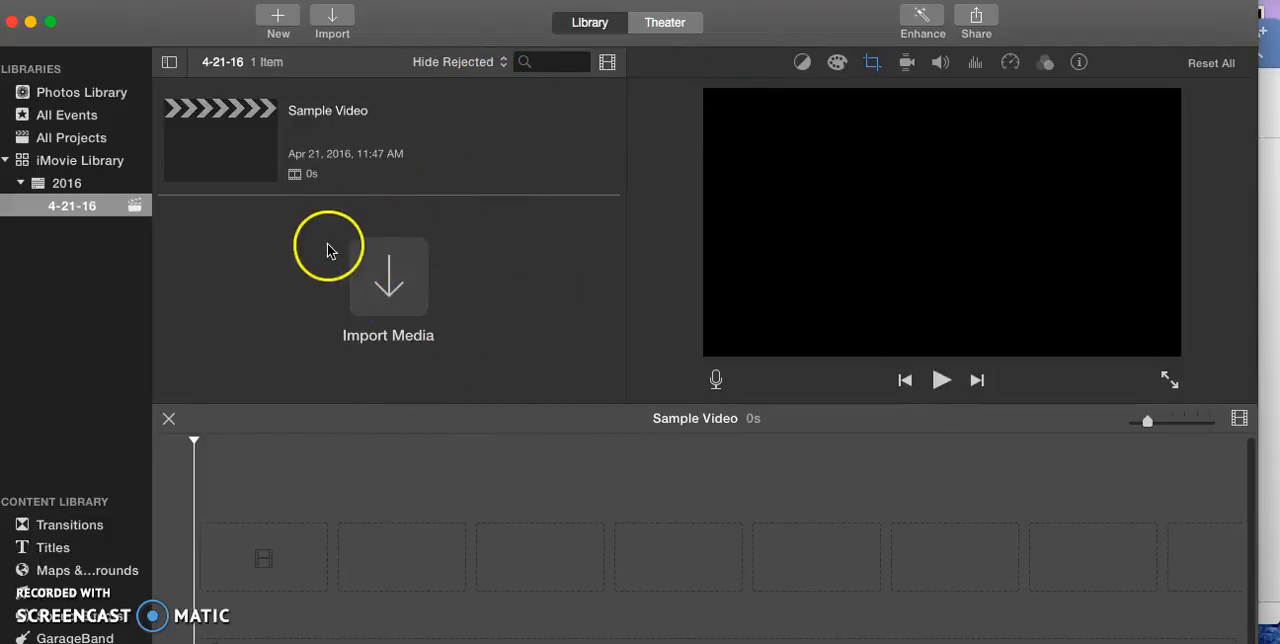
# Import the video Recording #2.mp4 from the Desktop into the 4-21-16 event.
pyautogui.click(388, 274)
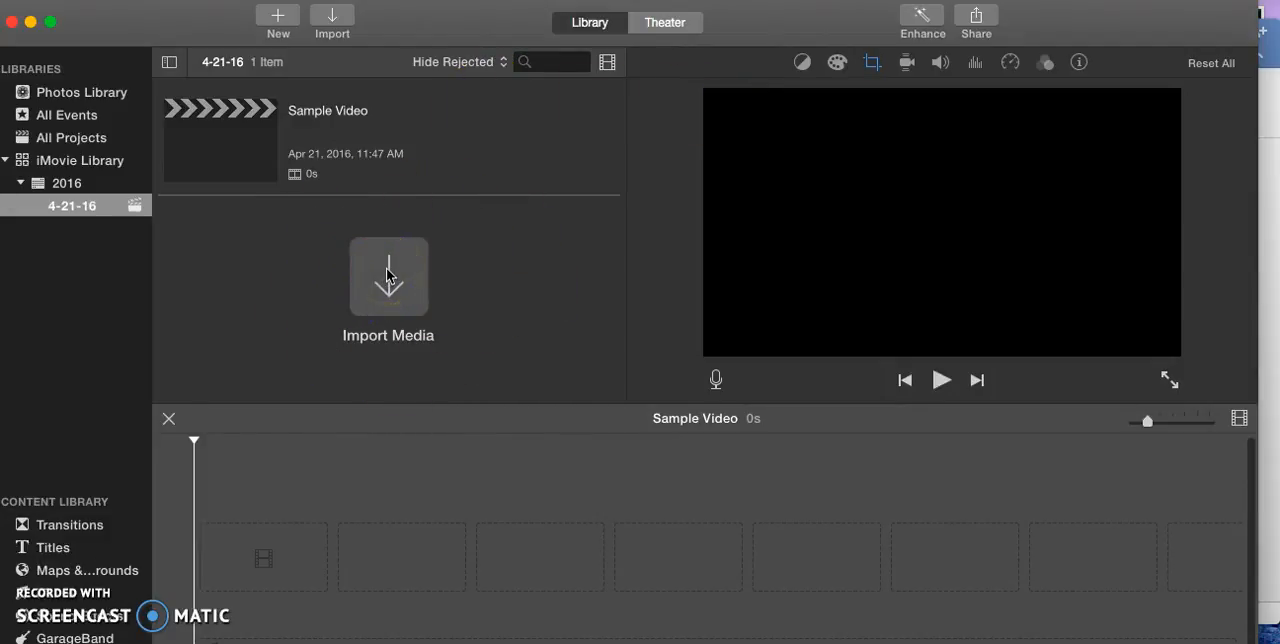
pyautogui.click(393, 278)
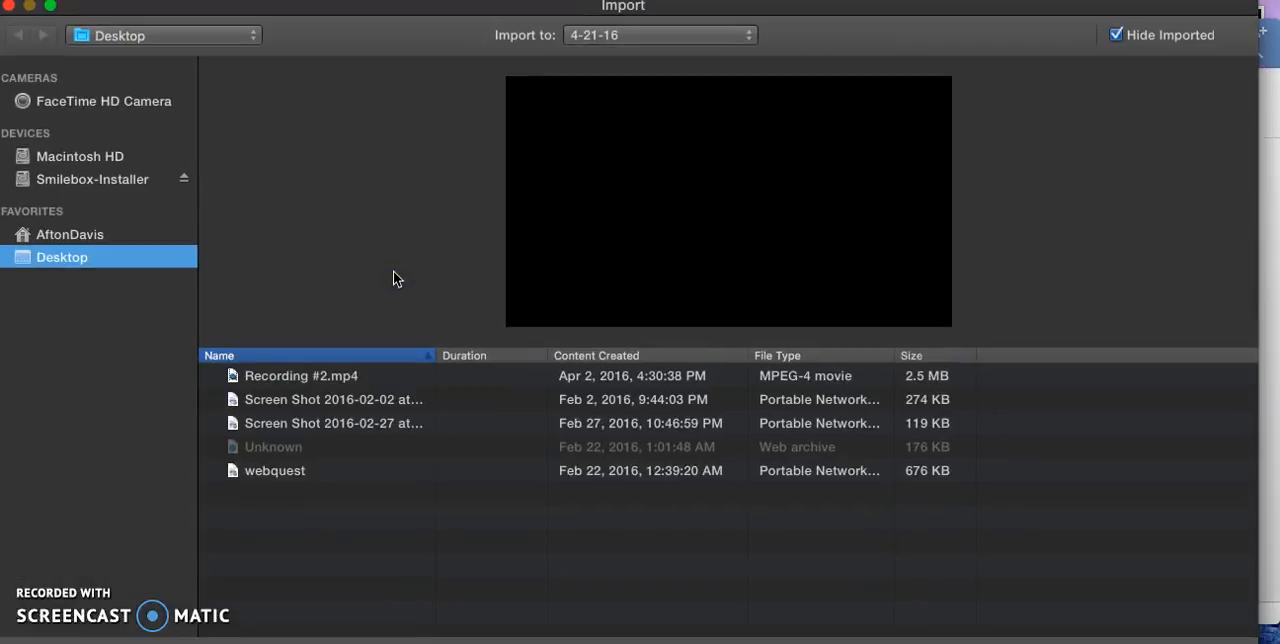
pyautogui.click(288, 378)
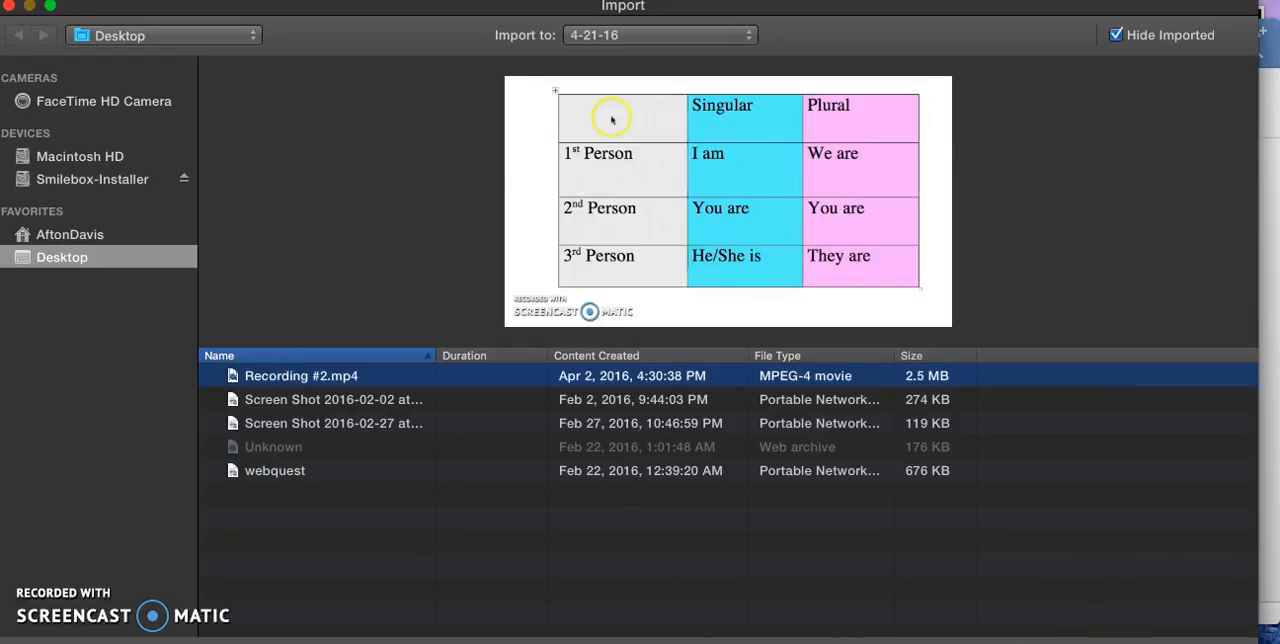
pyautogui.click(1188, 642)
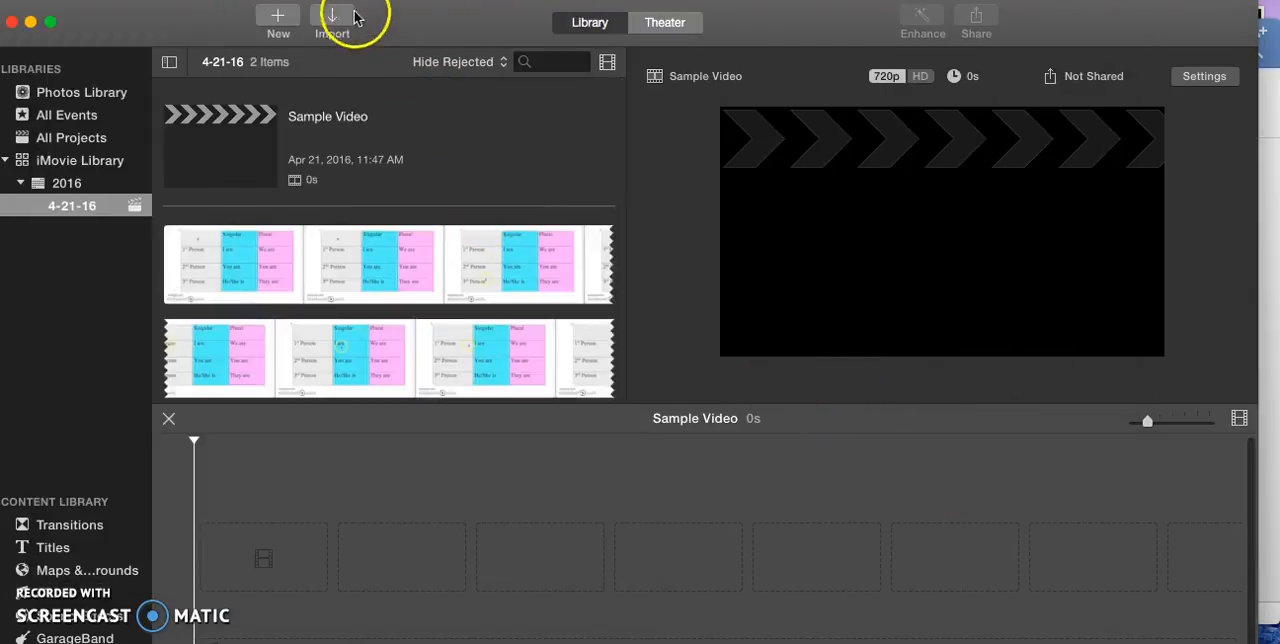
# Import the word-cloud image, the Desktop screenshot dated 2016-02-27, into the 4-21-16 event.
pyautogui.click(338, 17)
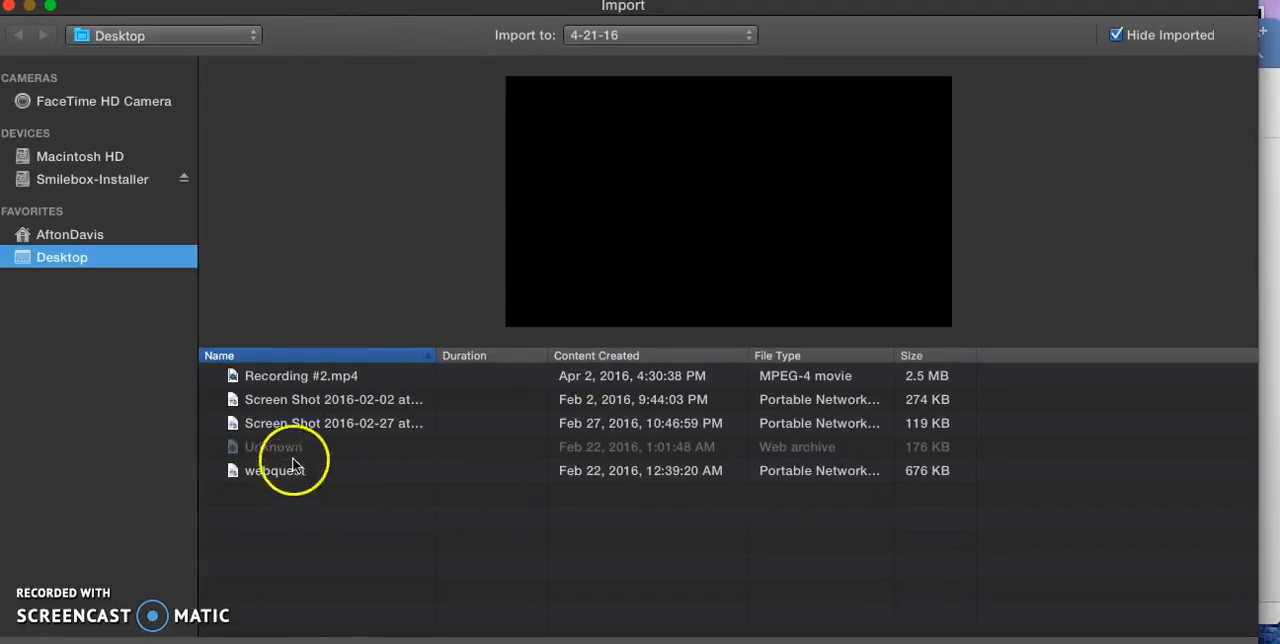
pyautogui.click(314, 423)
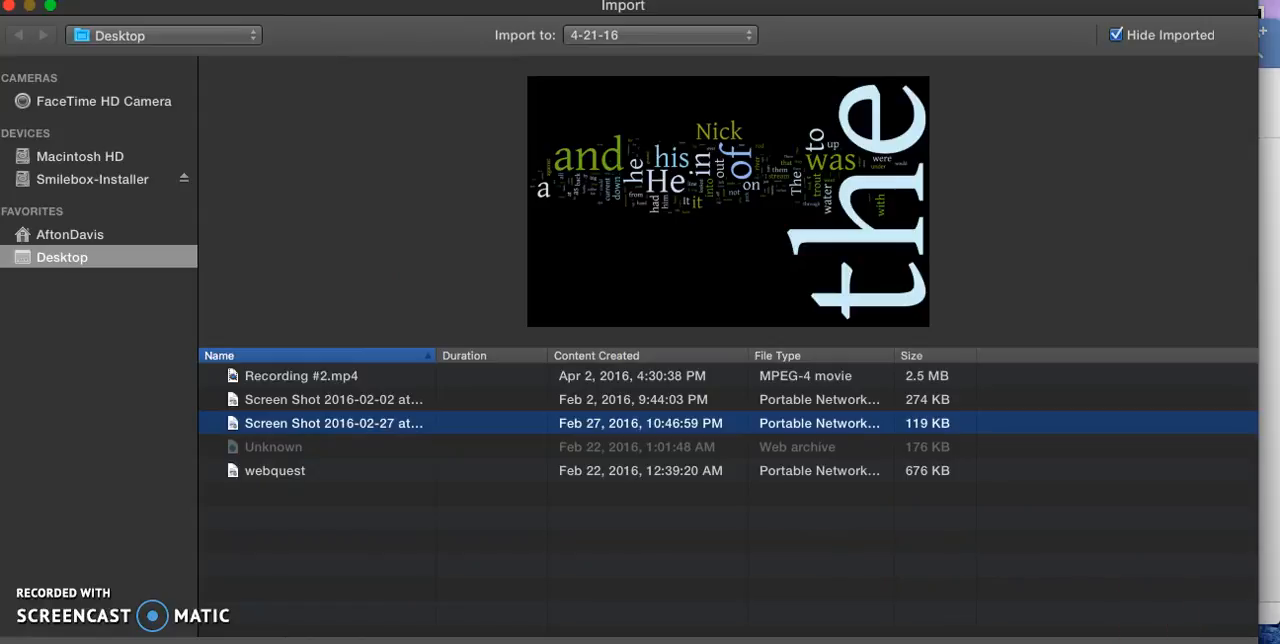
pyautogui.click(1190, 643)
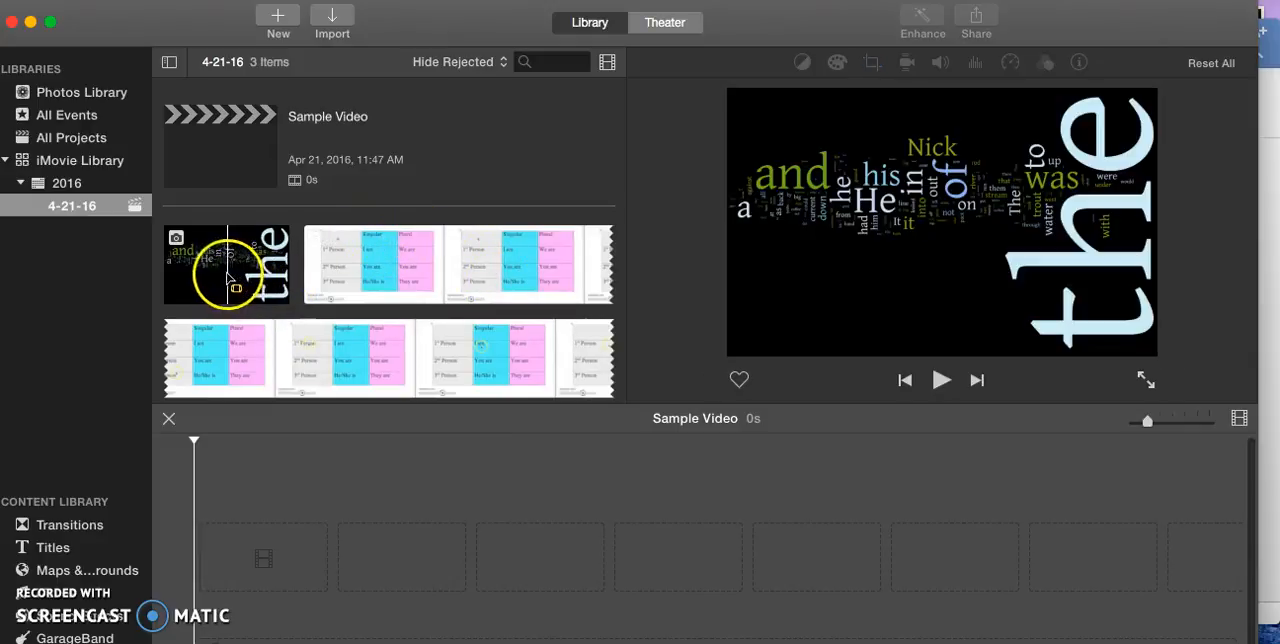
# Place the word-cloud image at the start of the timeline and the opening section of the imported recording directly after it.
pyautogui.click(176, 237)
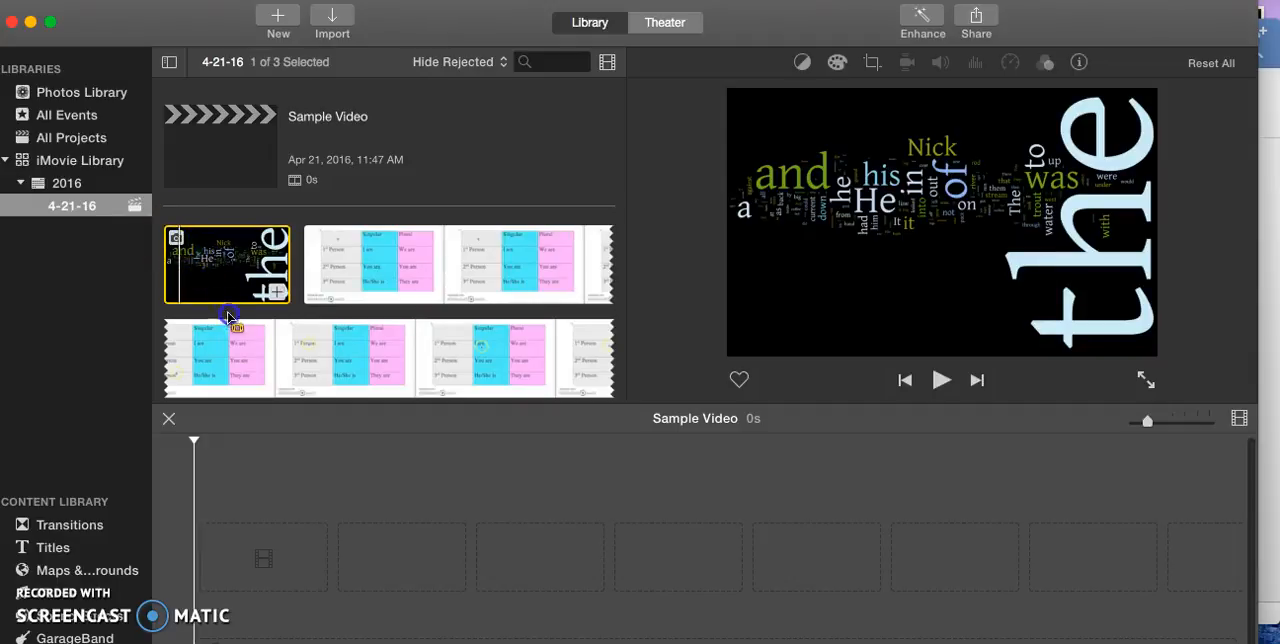
pyautogui.scroll(-2, 242, 370)
pyautogui.click(623, 349)
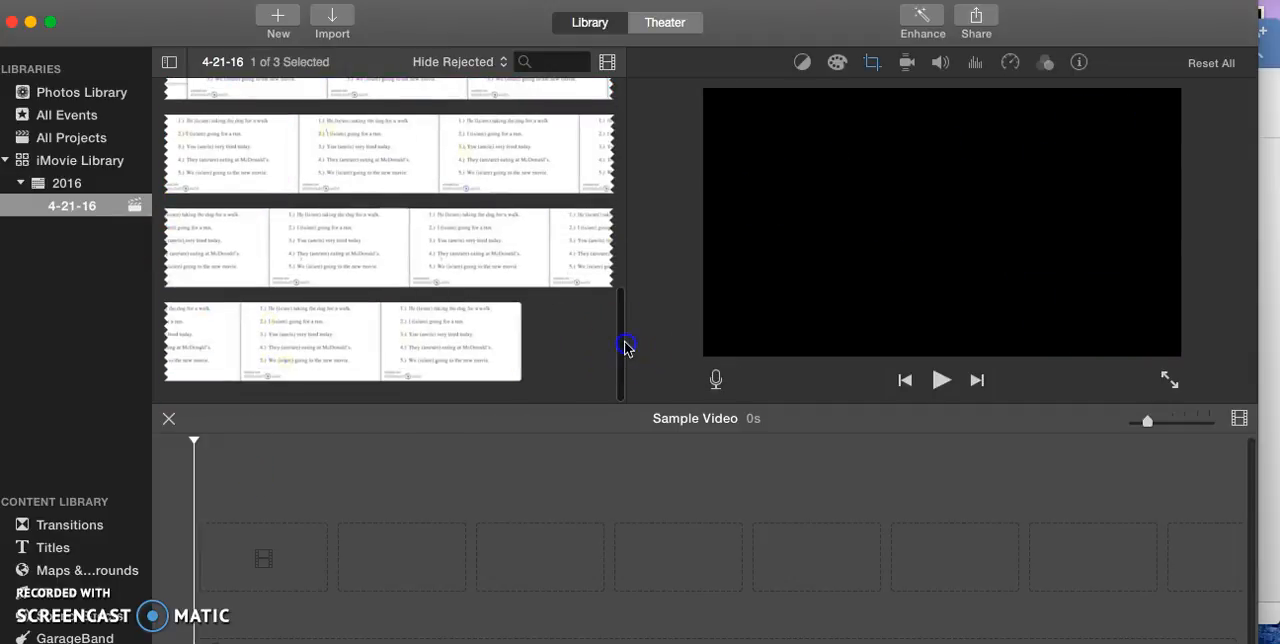
pyautogui.click(617, 314)
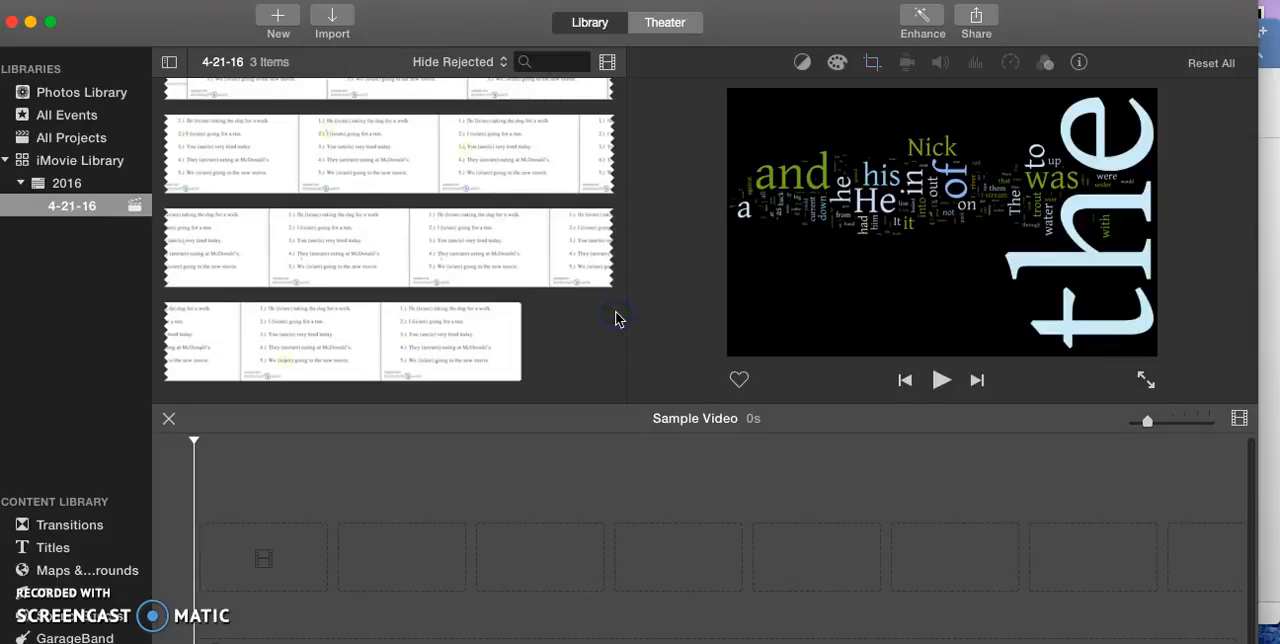
pyautogui.click(206, 229)
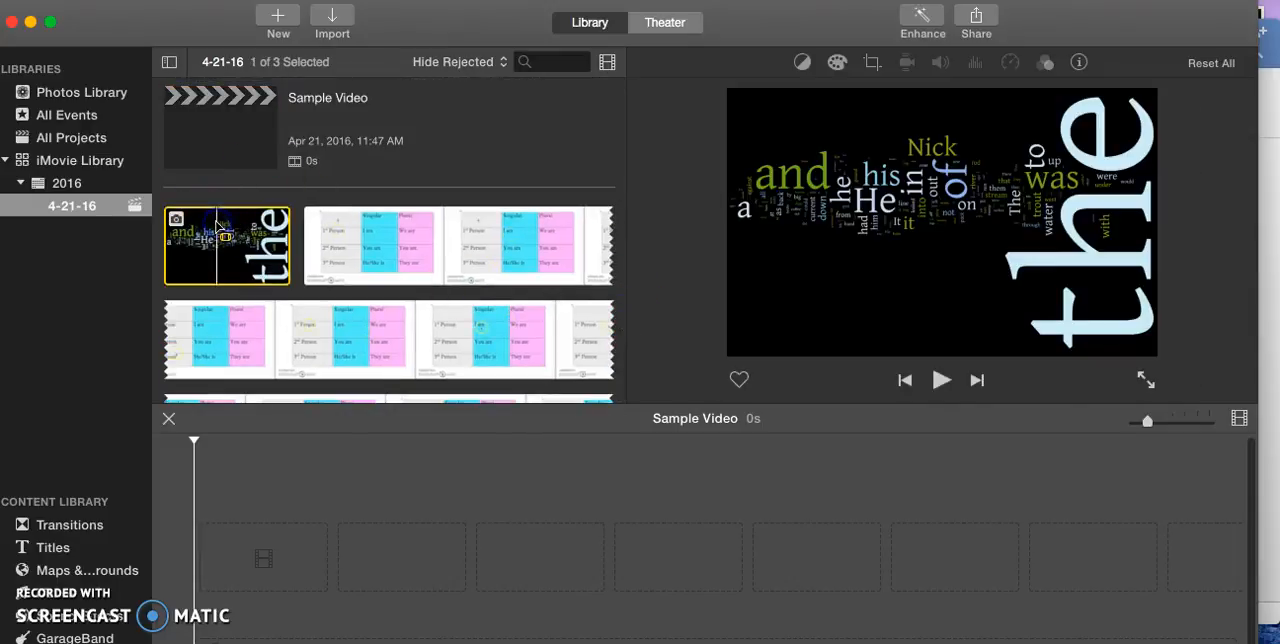
pyautogui.moveTo(236, 241); pyautogui.dragTo(238, 553)
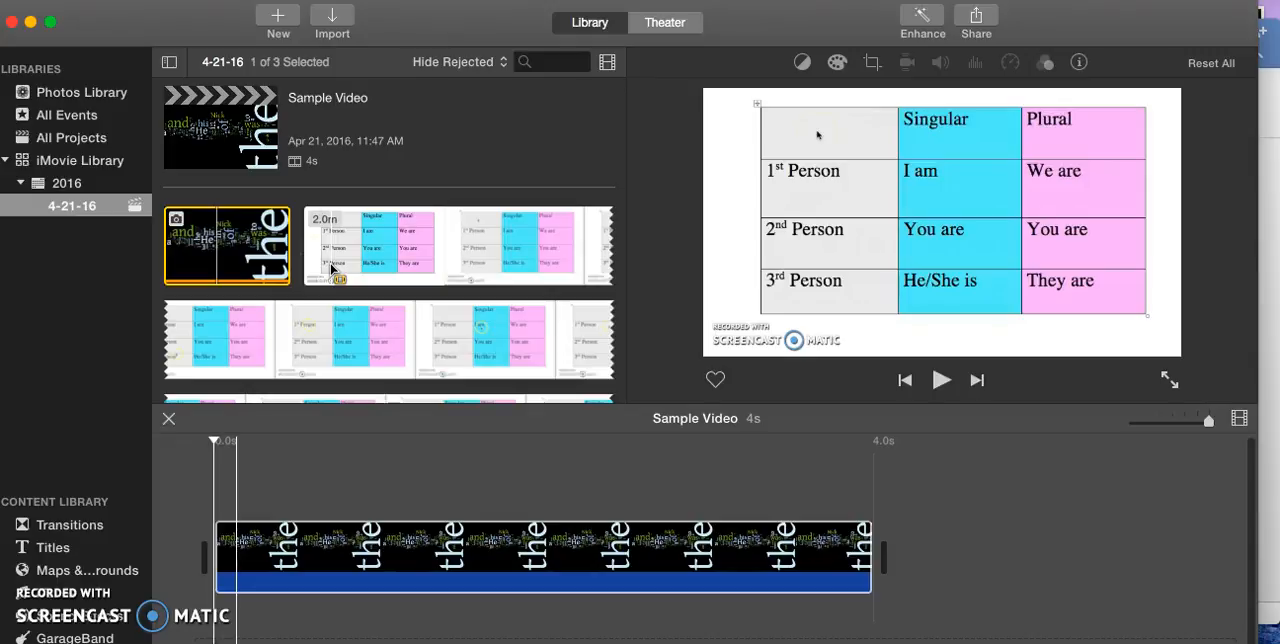
pyautogui.click(310, 268)
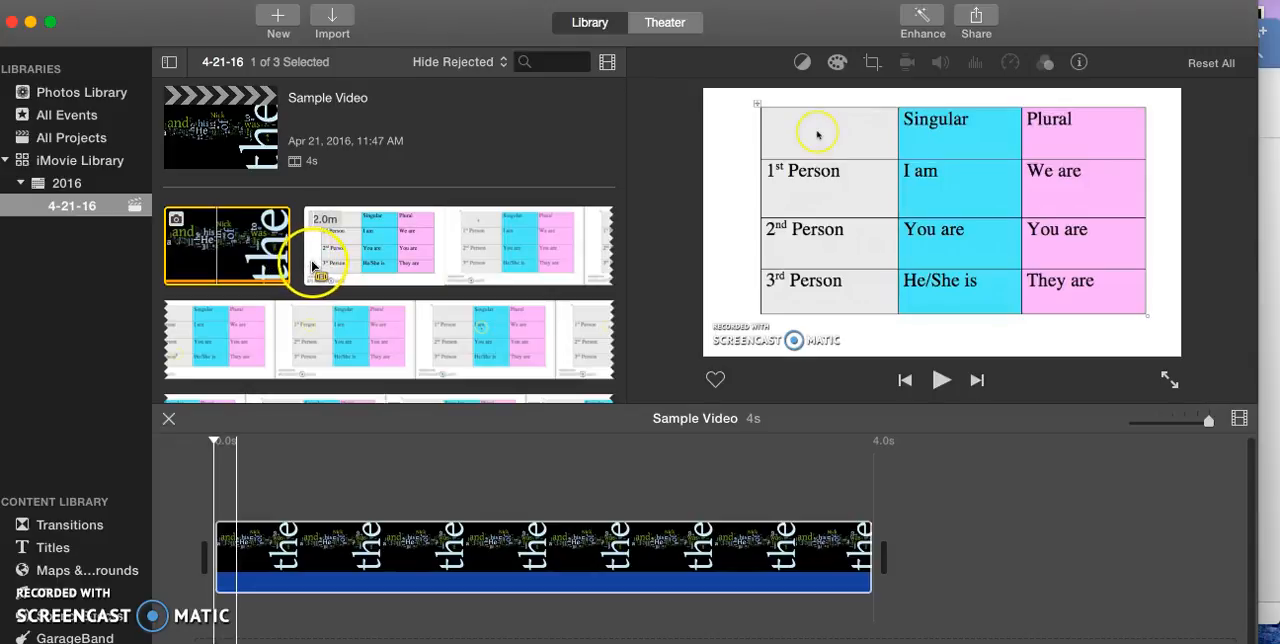
pyautogui.moveTo(310, 268); pyautogui.dragTo(923, 563)
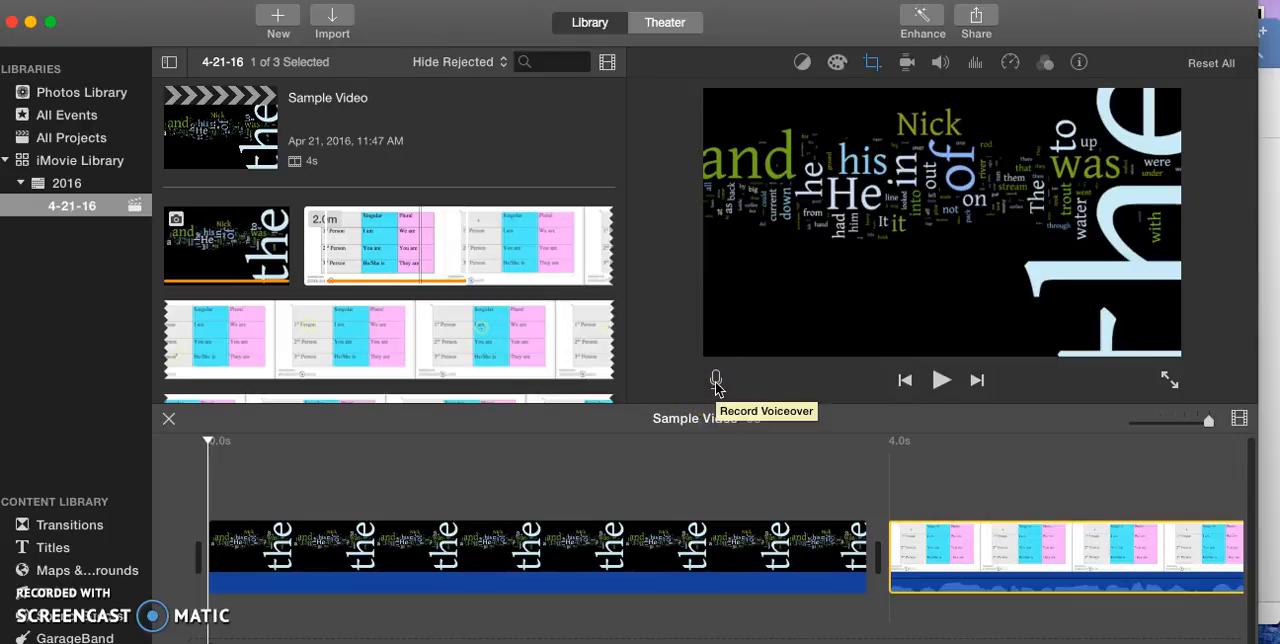
# Preview the movie from the image into the recording clip, and return the playhead to the start of the timeline.
pyautogui.click(938, 382)
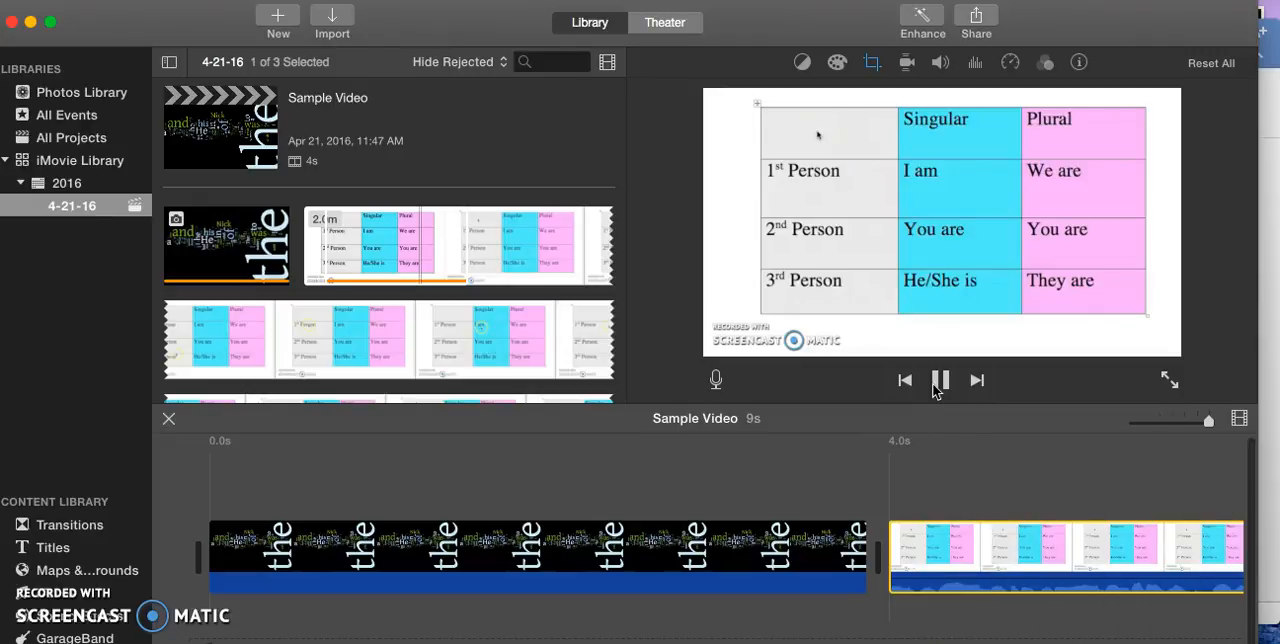
pyautogui.click(940, 381)
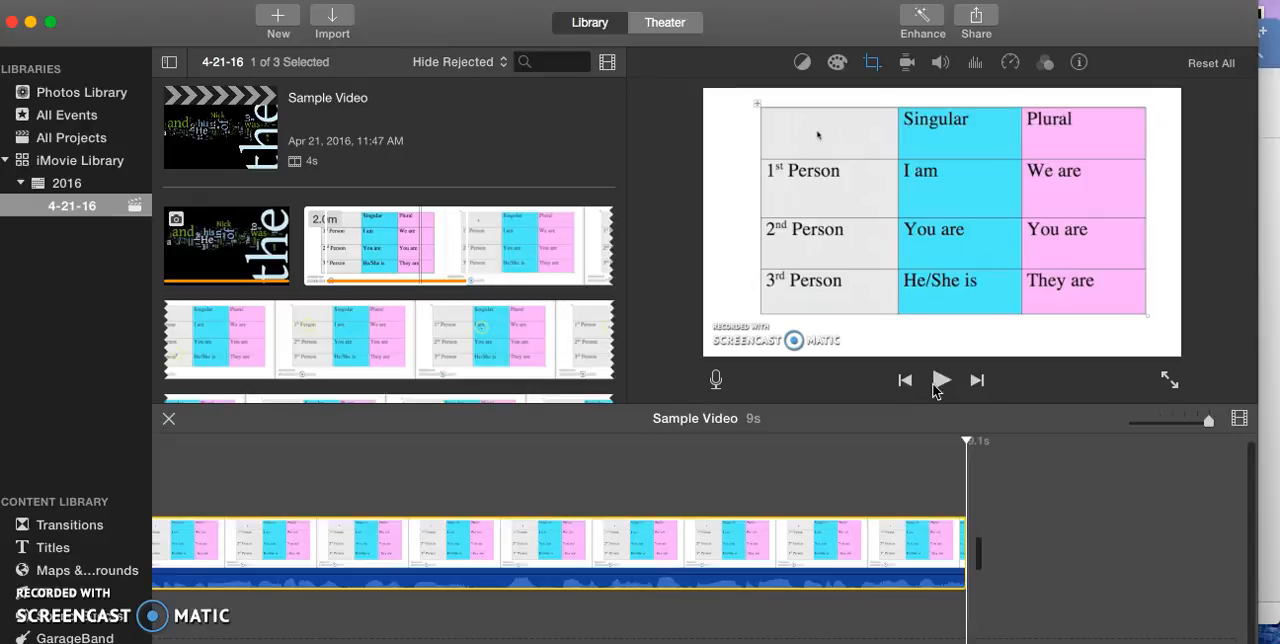
pyautogui.click(966, 441)
pyautogui.moveTo(966, 441); pyautogui.dragTo(135, 510)
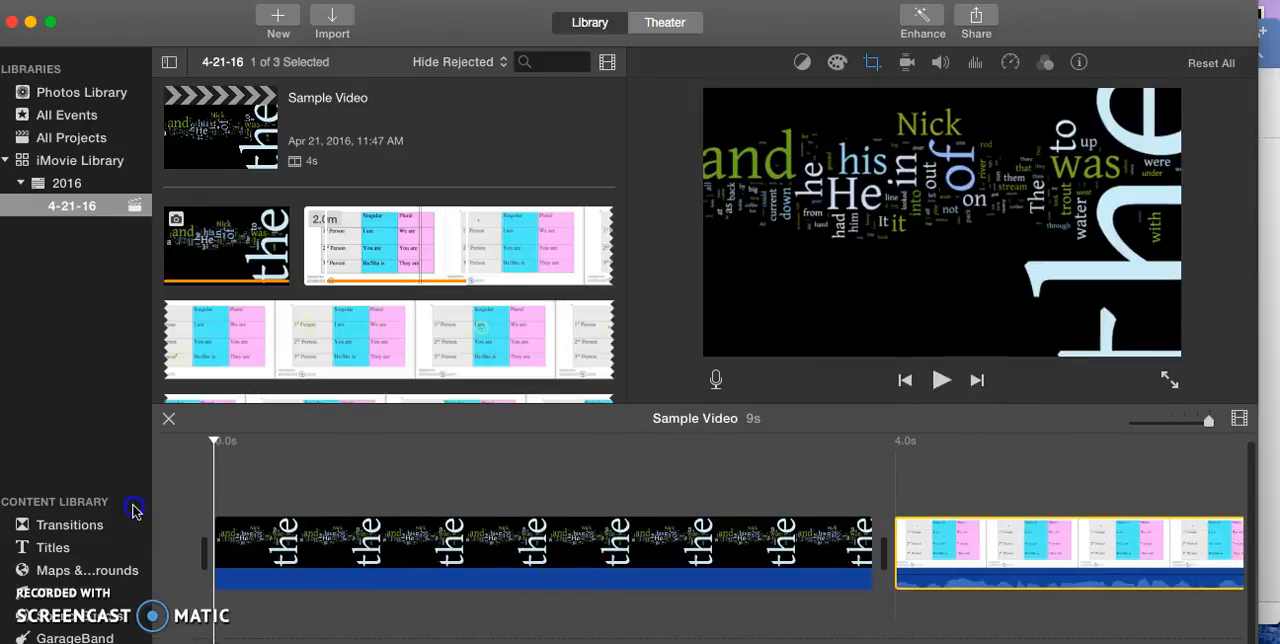
# Record a voiceover of about 2.9 seconds from the start of the timeline, under the word-cloud image.
pyautogui.click(357, 395)
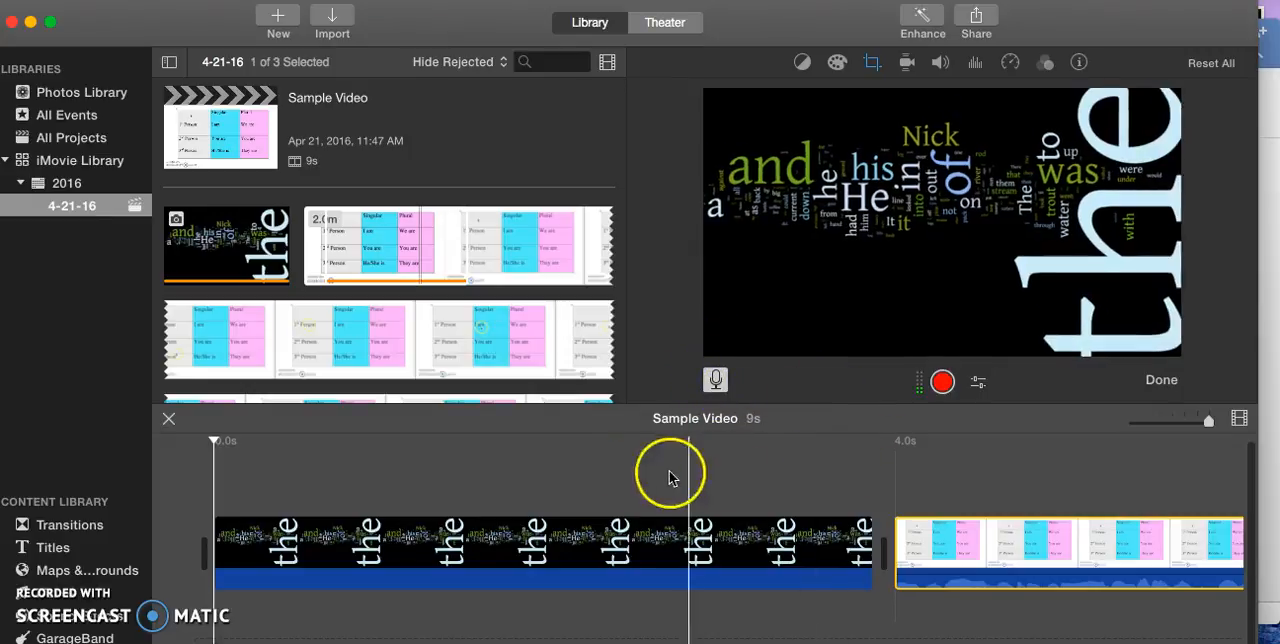
pyautogui.click(219, 527)
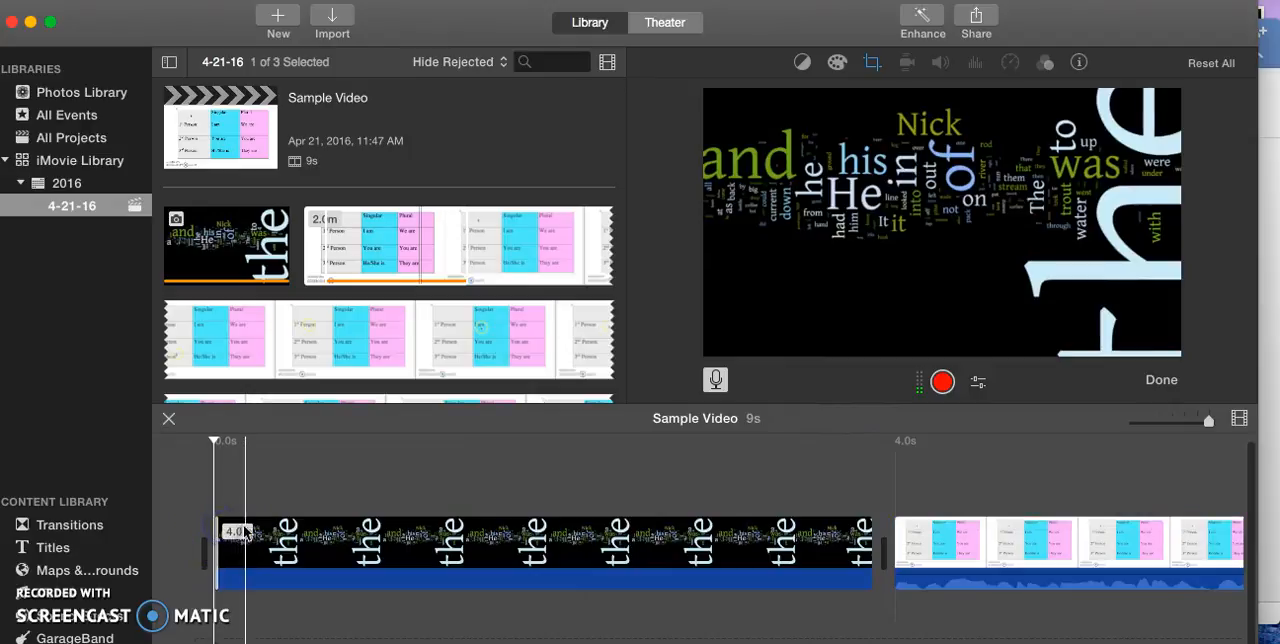
pyautogui.click(940, 384)
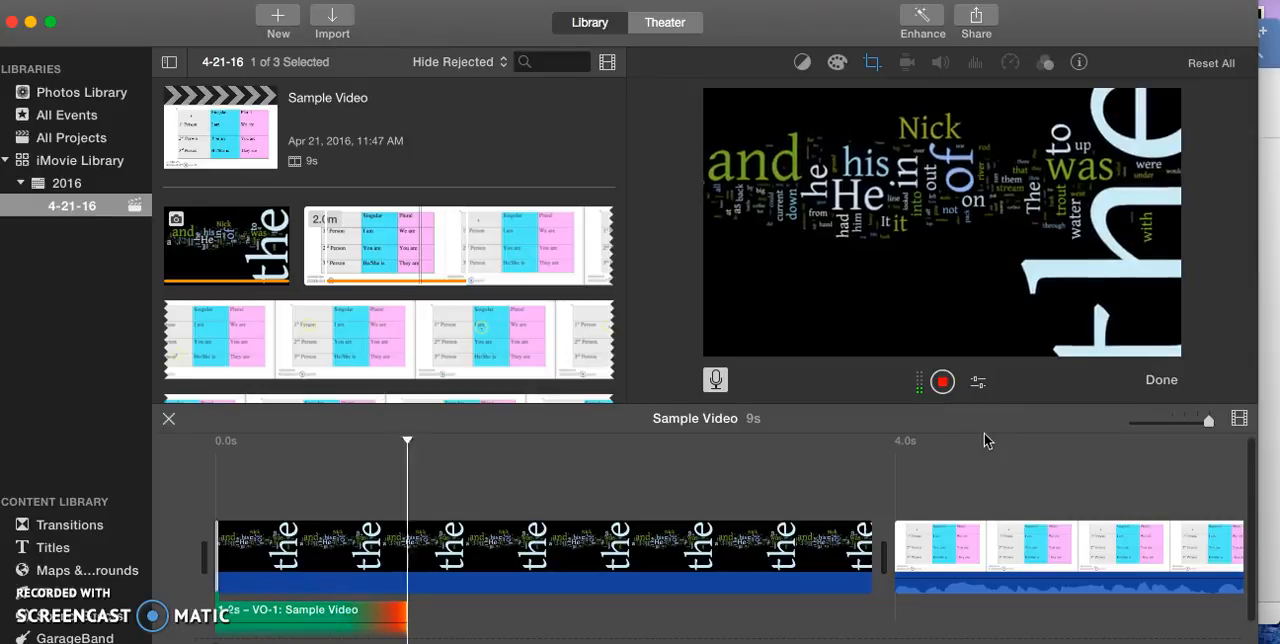
pyautogui.click(942, 381)
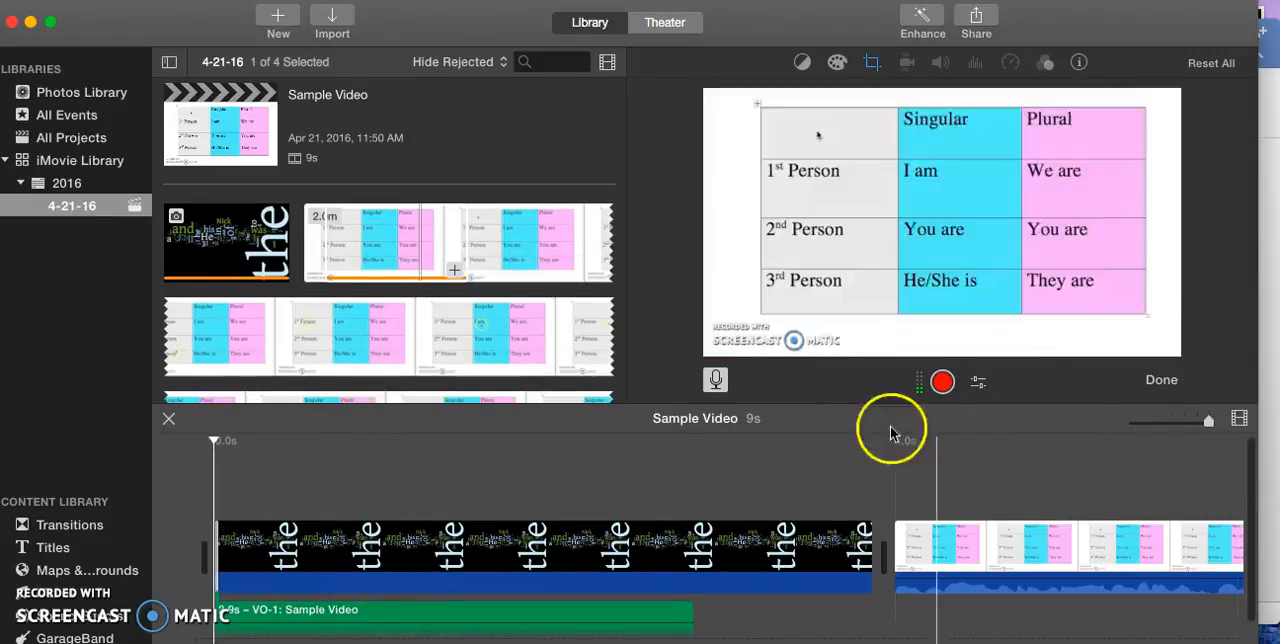
# Finish voiceover recording, play the movie back to check the narration, and return the playhead to the start.
pyautogui.click(921, 384)
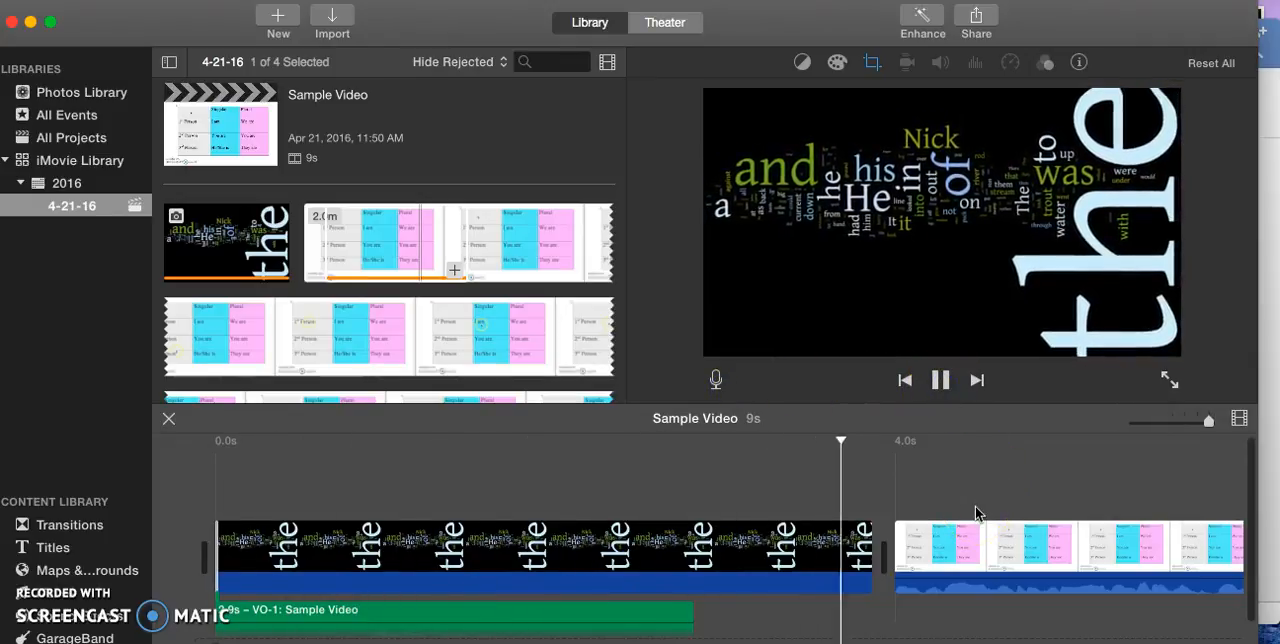
pyautogui.click(945, 387)
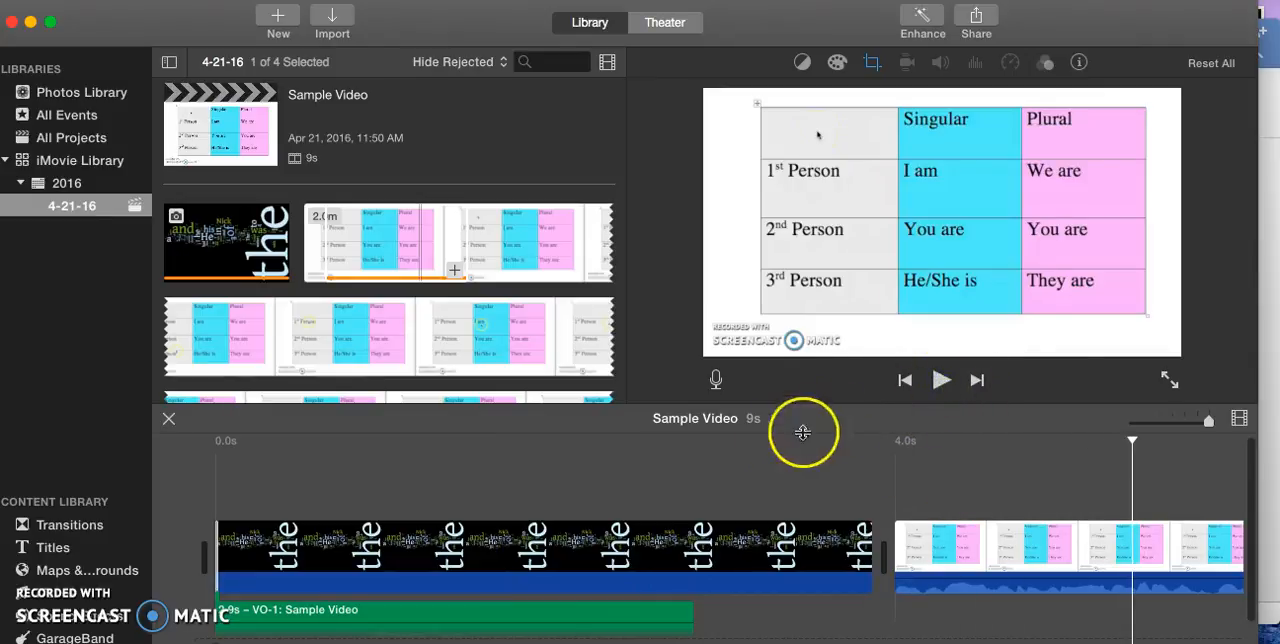
pyautogui.moveTo(1133, 441); pyautogui.dragTo(841, 443)
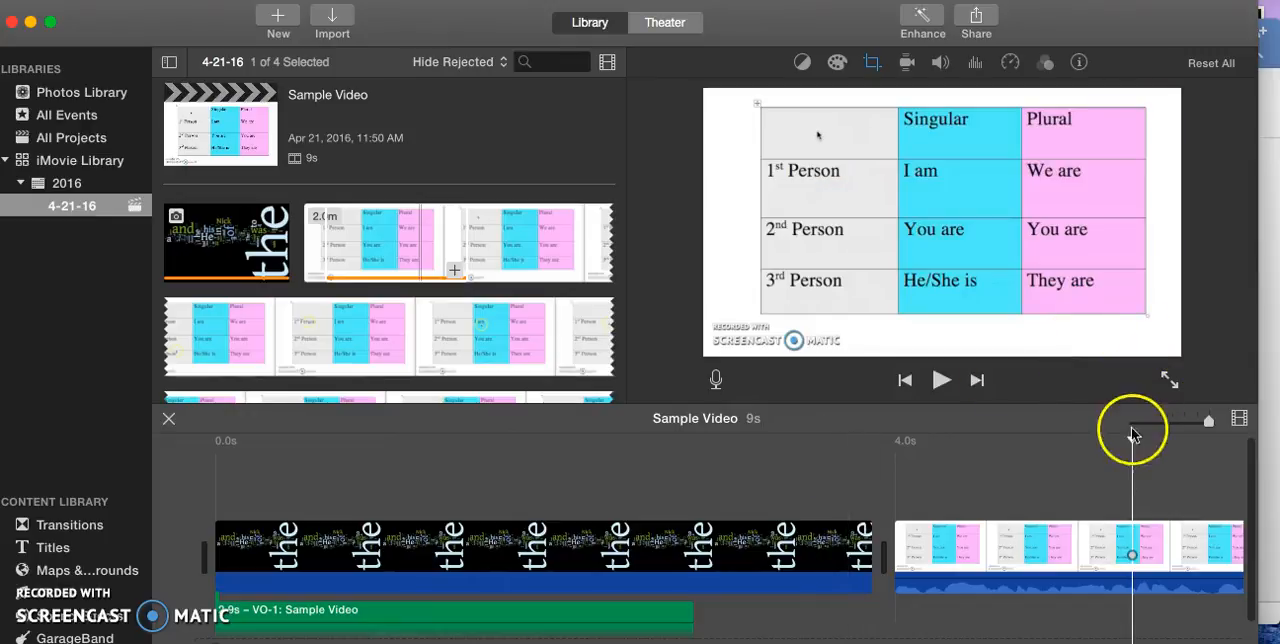
pyautogui.moveTo(1132, 440); pyautogui.dragTo(238, 470)
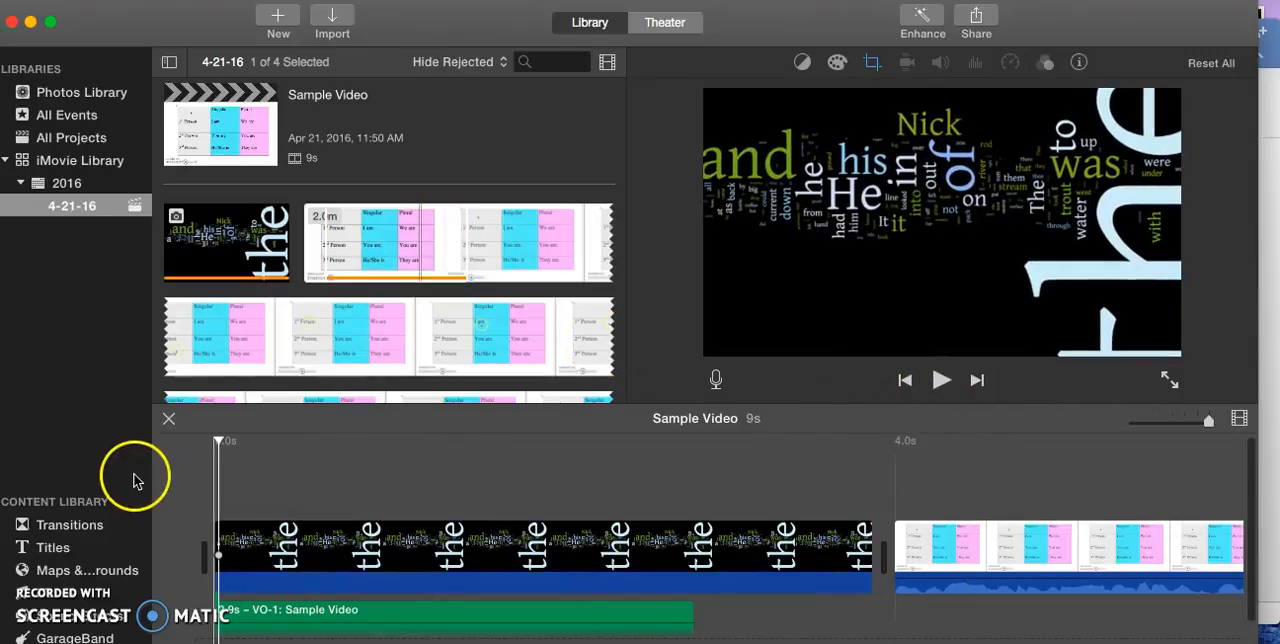
# Add a Mosaic transition between the word-cloud image and the recording clip.
pyautogui.click(75, 527)
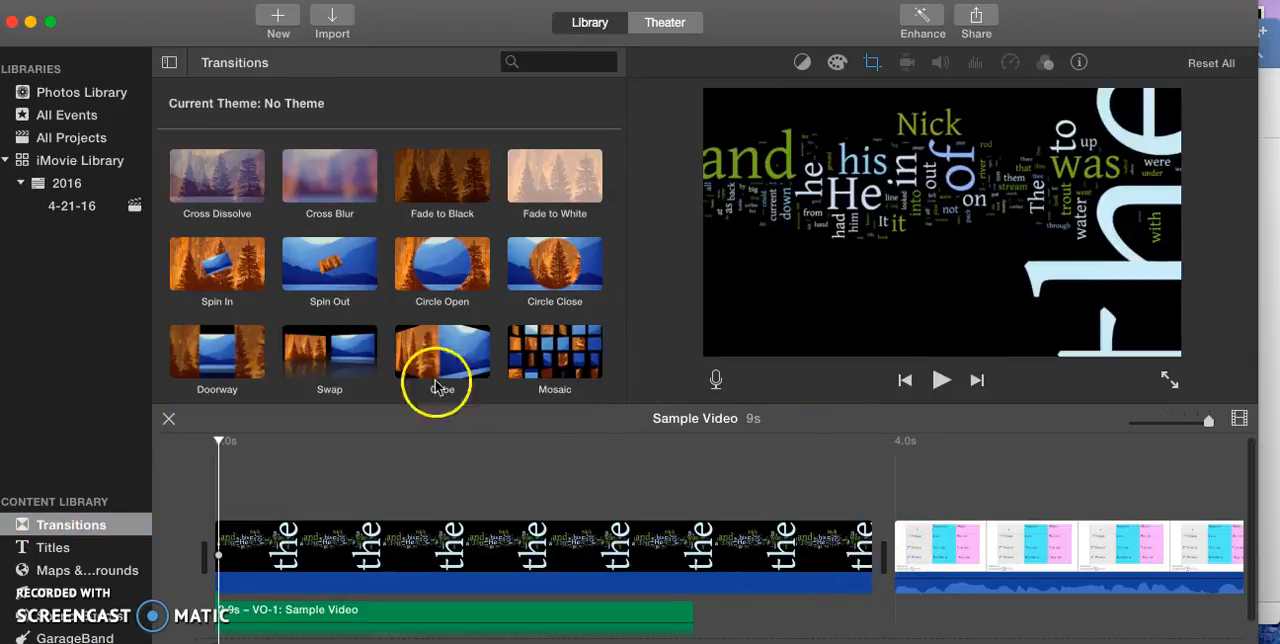
pyautogui.click(570, 372)
pyautogui.moveTo(555, 352); pyautogui.dragTo(812, 515)
pyautogui.moveTo(792, 568); pyautogui.dragTo(800, 560)
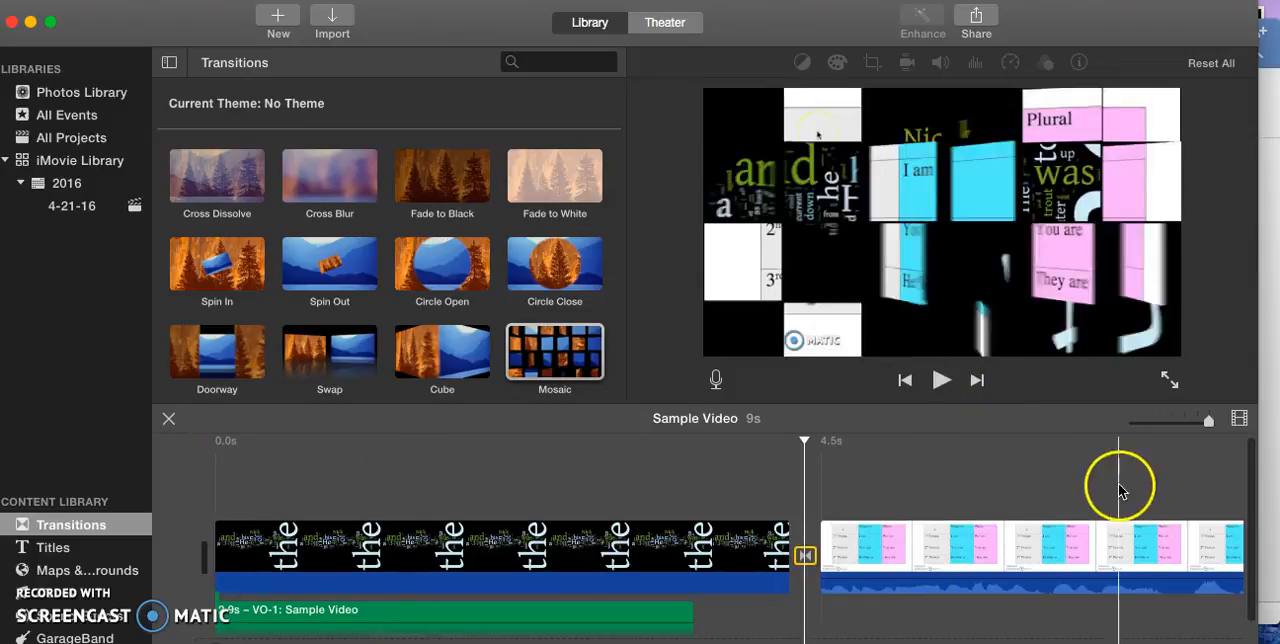
# Play the movie from the start through the Mosaic transition, and return the playhead to the beginning.
pyautogui.click(404, 481)
pyautogui.moveTo(404, 481); pyautogui.dragTo(232, 483)
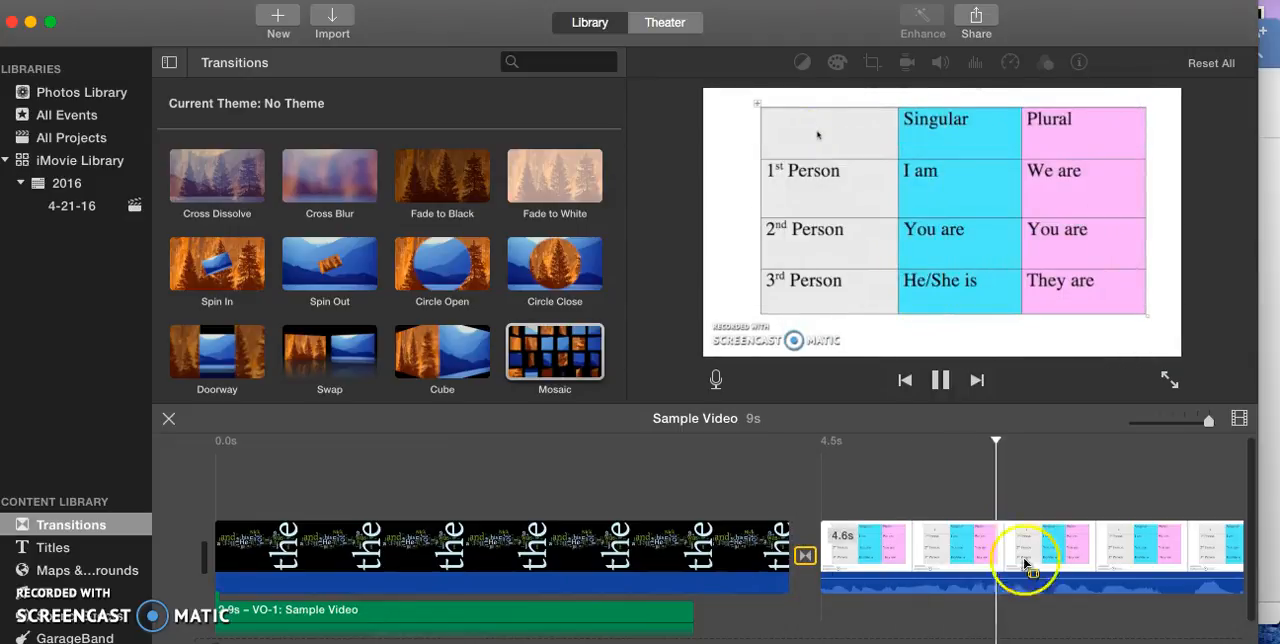
pyautogui.click(948, 382)
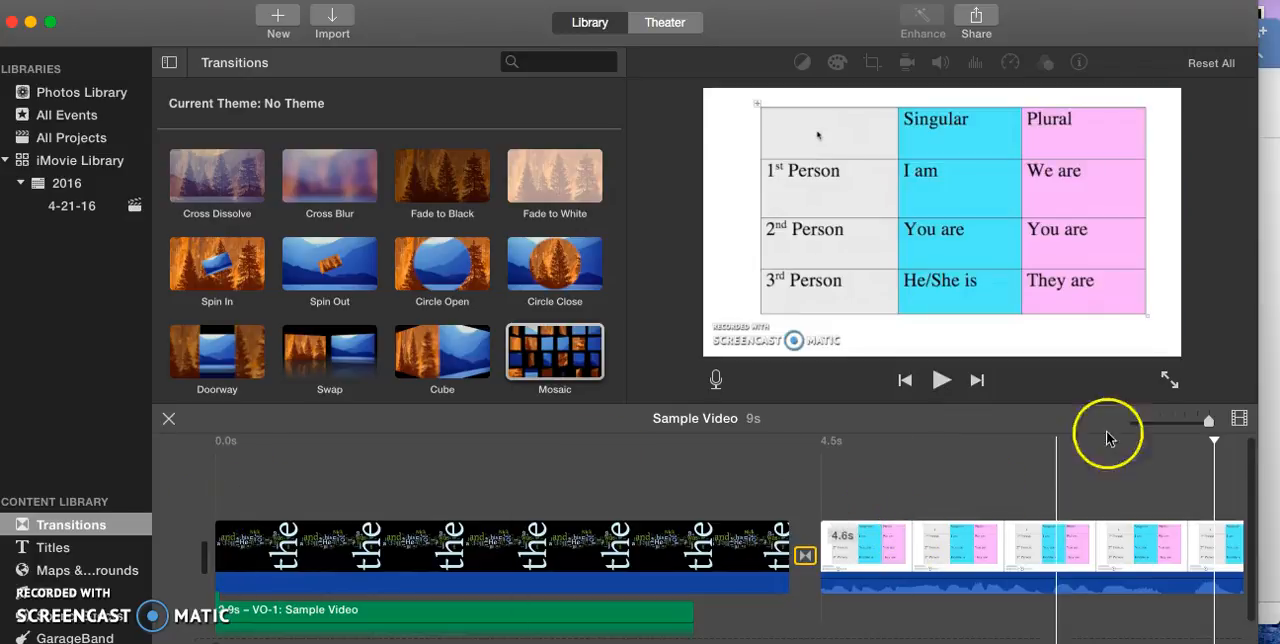
pyautogui.moveTo(1228, 445); pyautogui.dragTo(231, 525)
# Add an Expand title at the start of the timeline, before the word-cloud image.
pyautogui.click(77, 549)
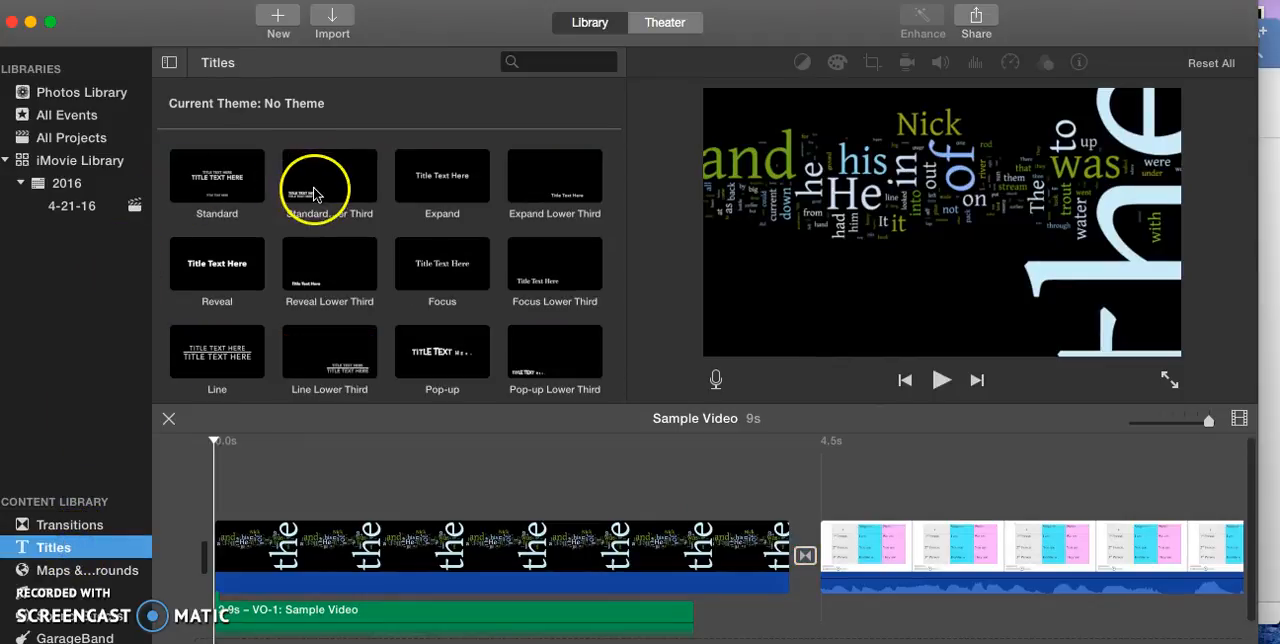
pyautogui.click(459, 172)
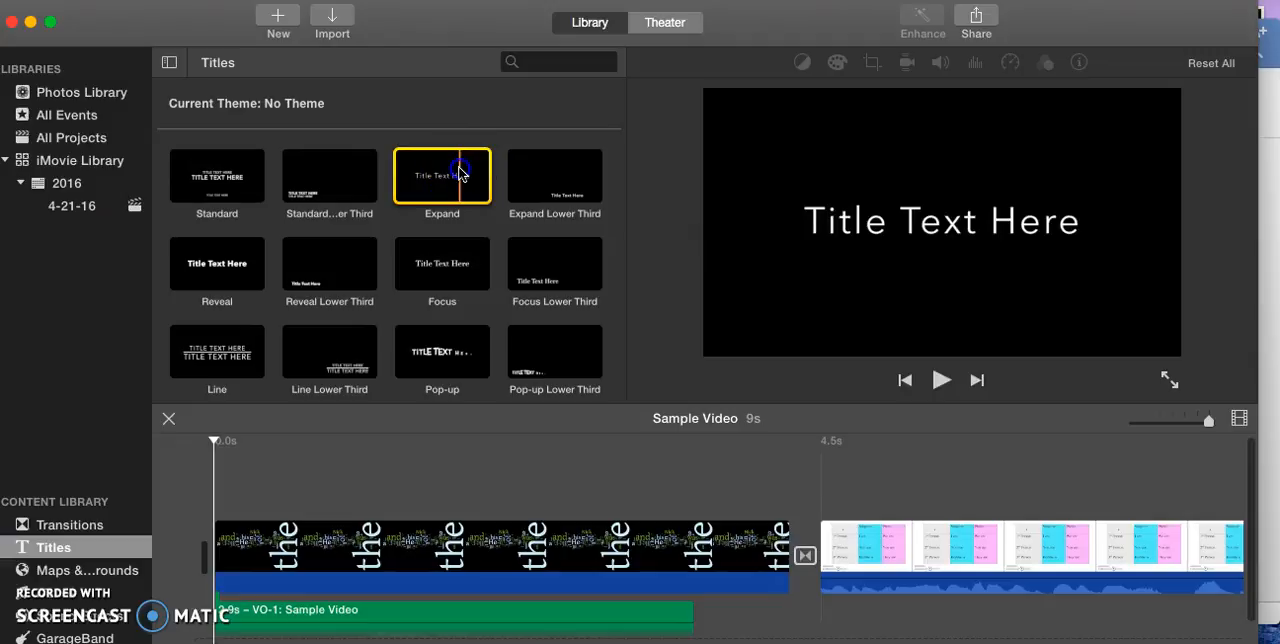
pyautogui.moveTo(459, 174); pyautogui.dragTo(210, 550)
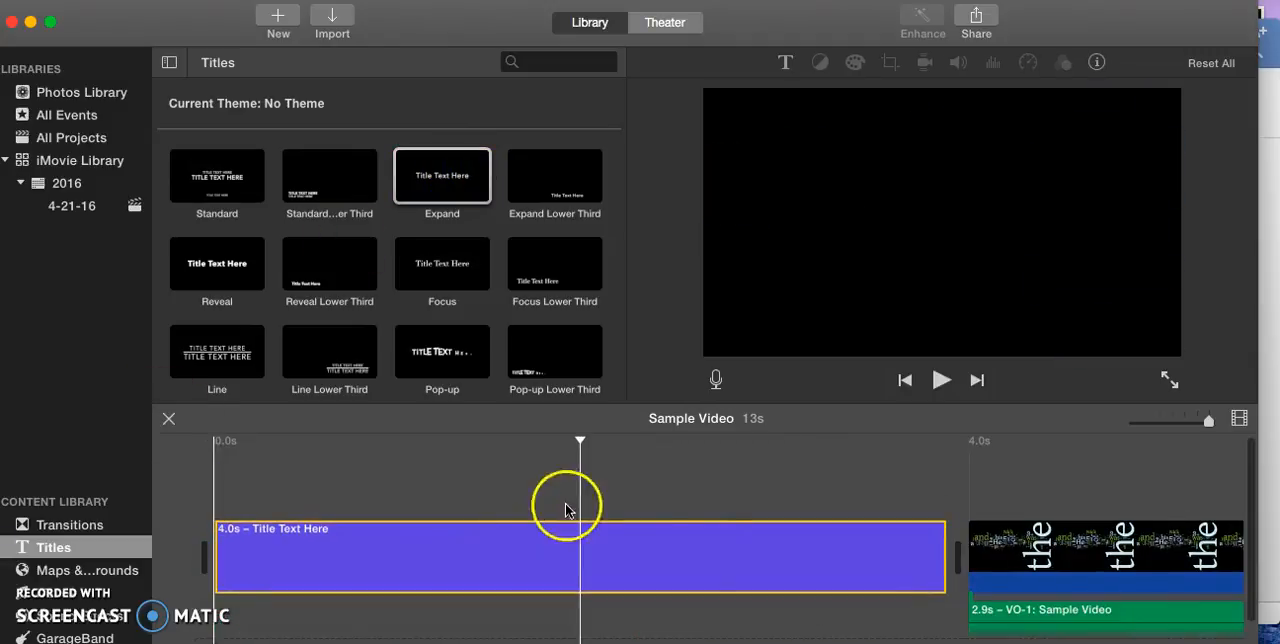
# Replace the opening title's placeholder text with "Sample Video".
pyautogui.click(293, 531)
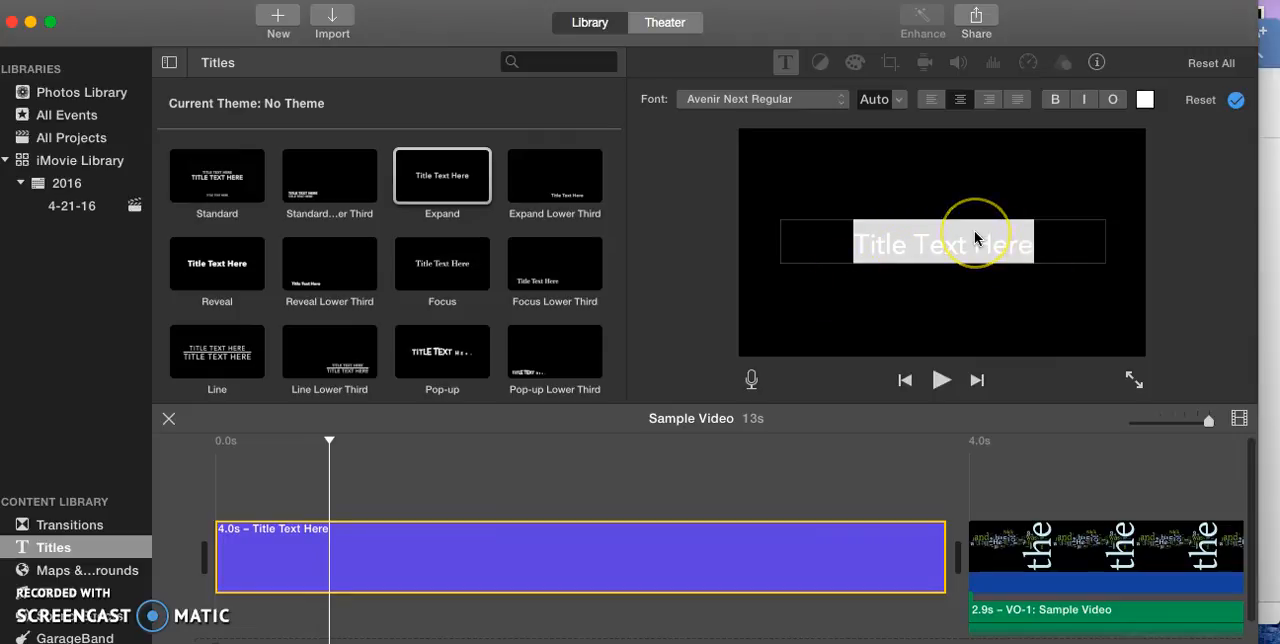
pyautogui.doubleClick(937, 244)
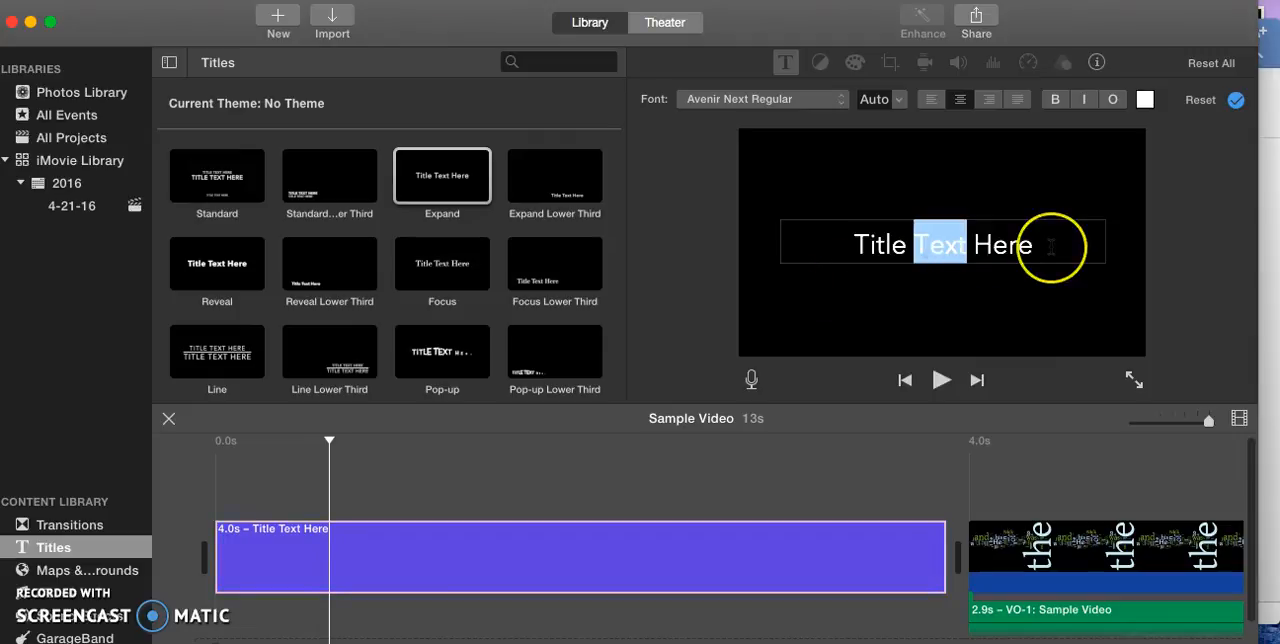
pyautogui.press('BackSpace')
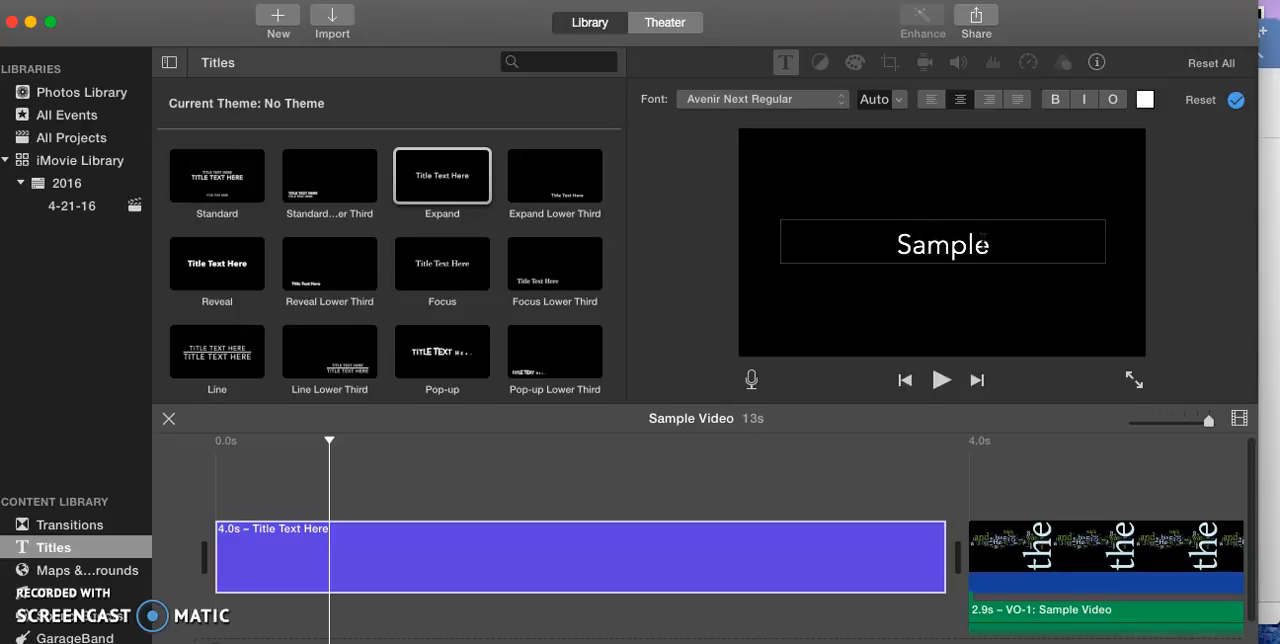
pyautogui.write('ideo')
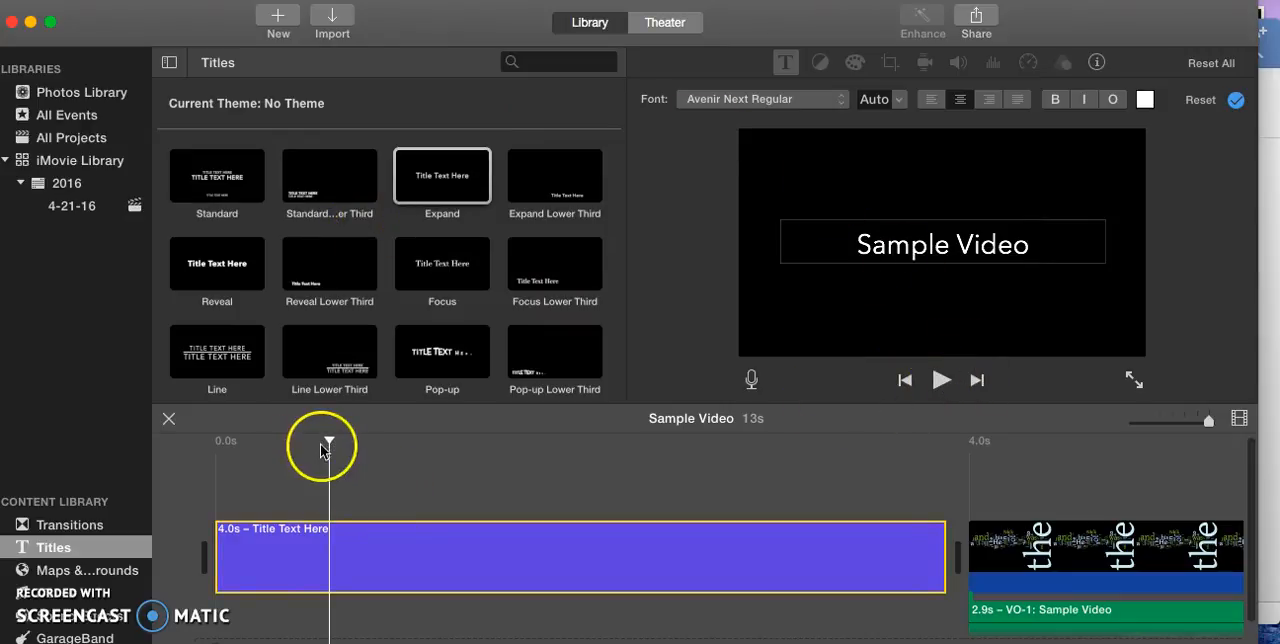
# Play the movie from the start through the opening title, and return the playhead to the beginning.
pyautogui.moveTo(331, 446); pyautogui.dragTo(192, 445)
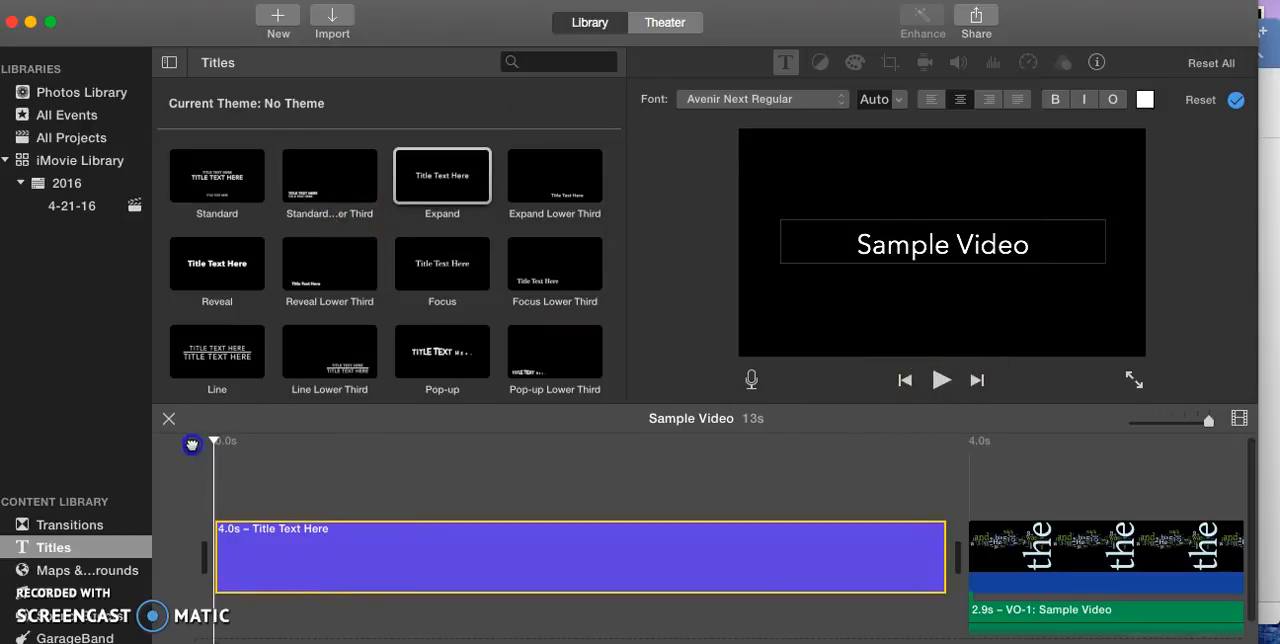
pyautogui.click(940, 379)
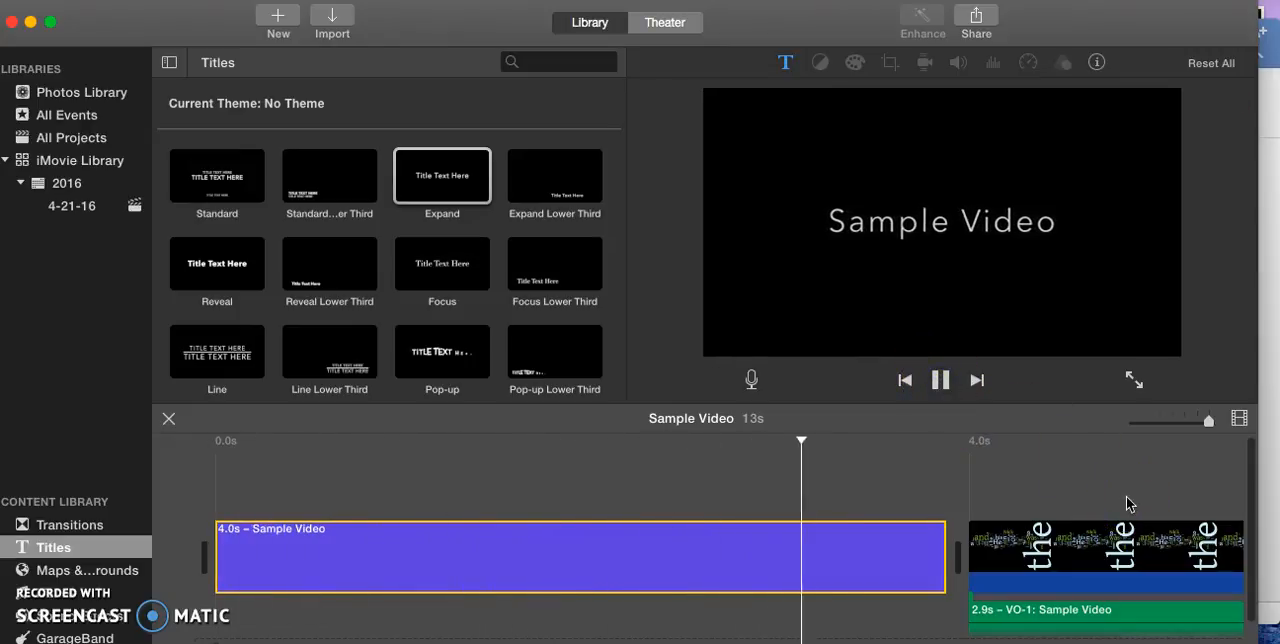
pyautogui.click(1033, 493)
pyautogui.click(940, 379)
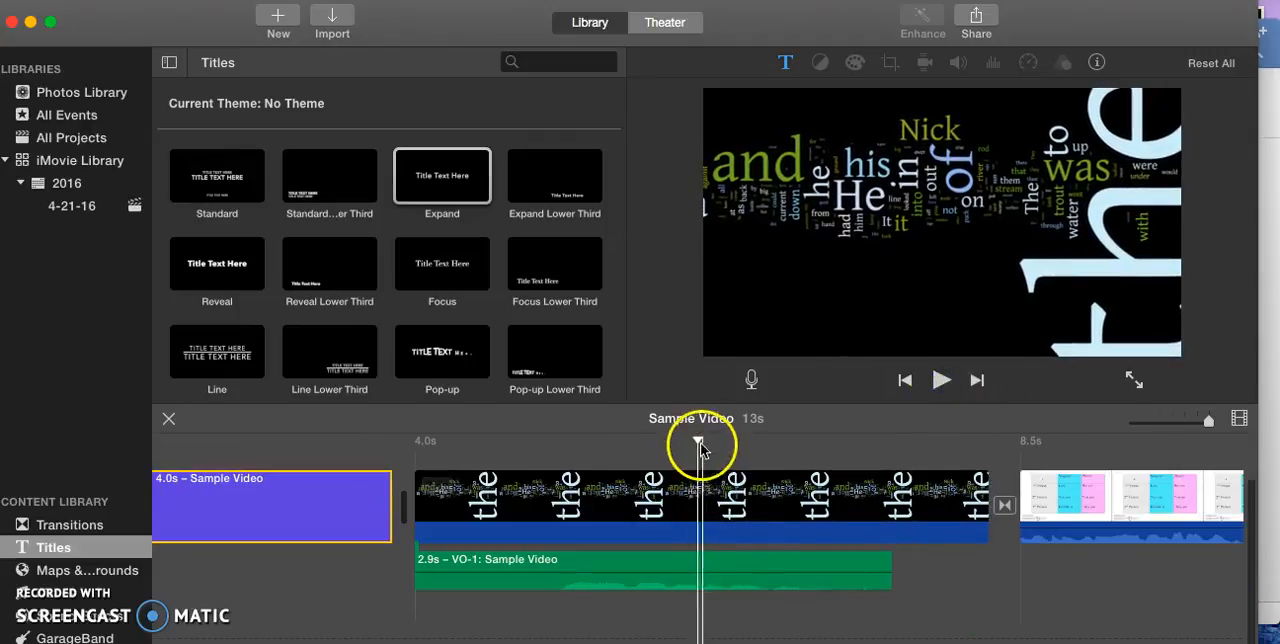
pyautogui.moveTo(697, 438); pyautogui.dragTo(219, 419)
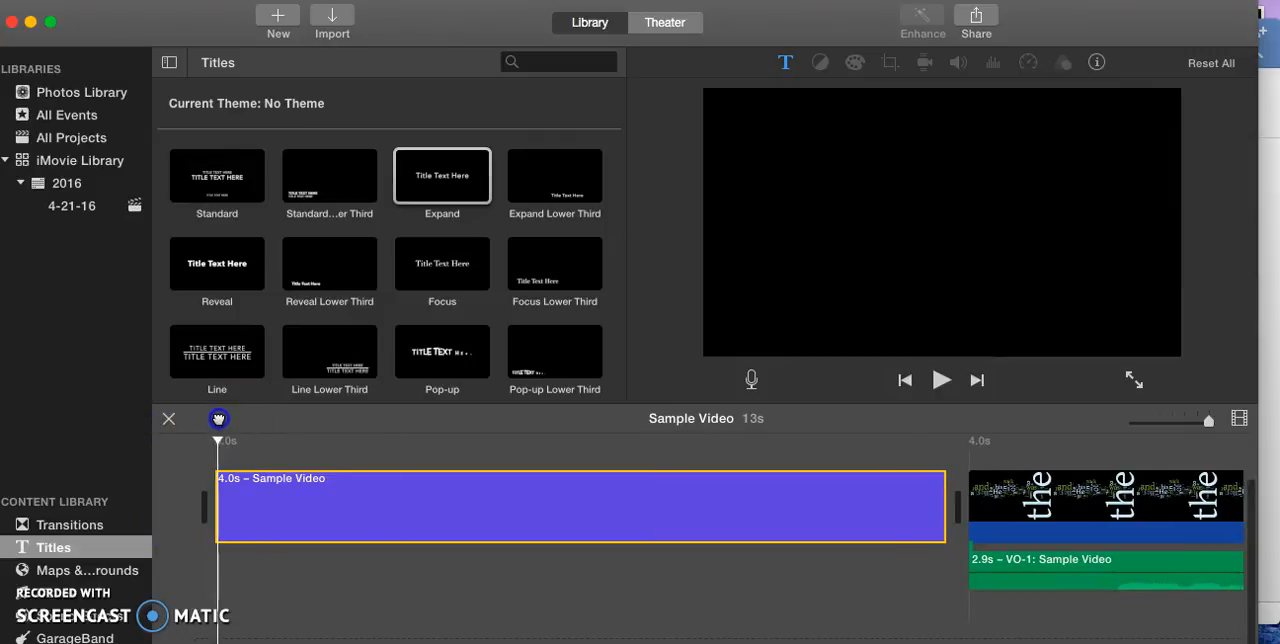
# Insert the Old World Globe map between the opening title and the word-cloud image.
pyautogui.click(87, 570)
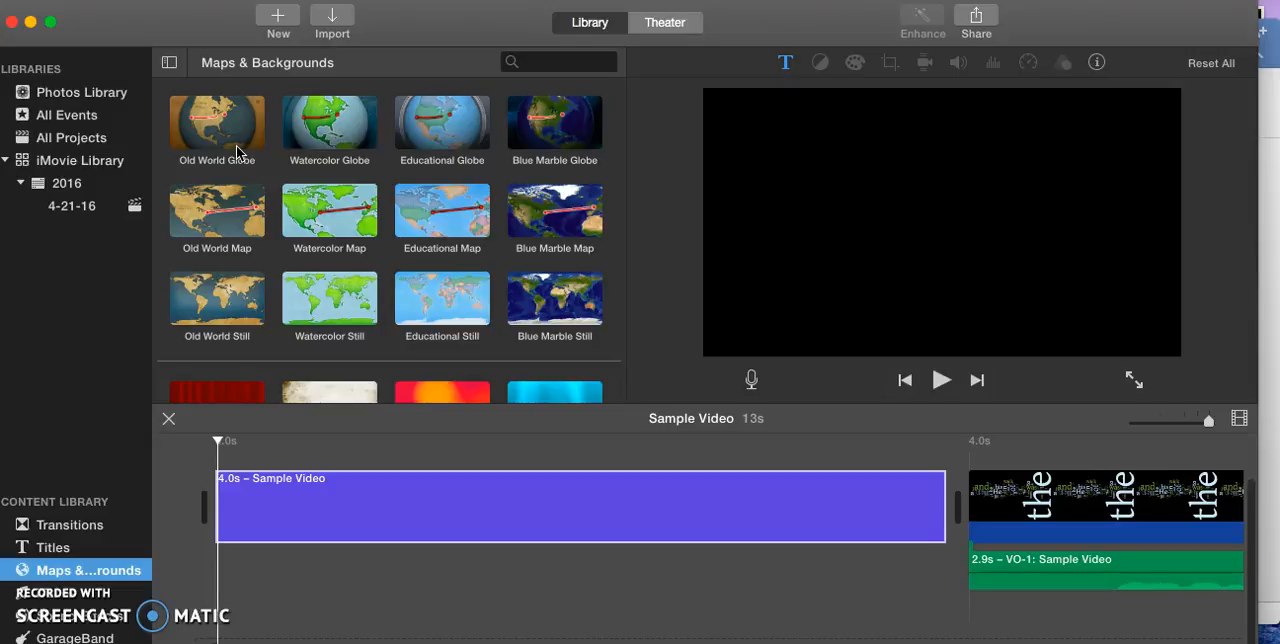
pyautogui.click(440, 333)
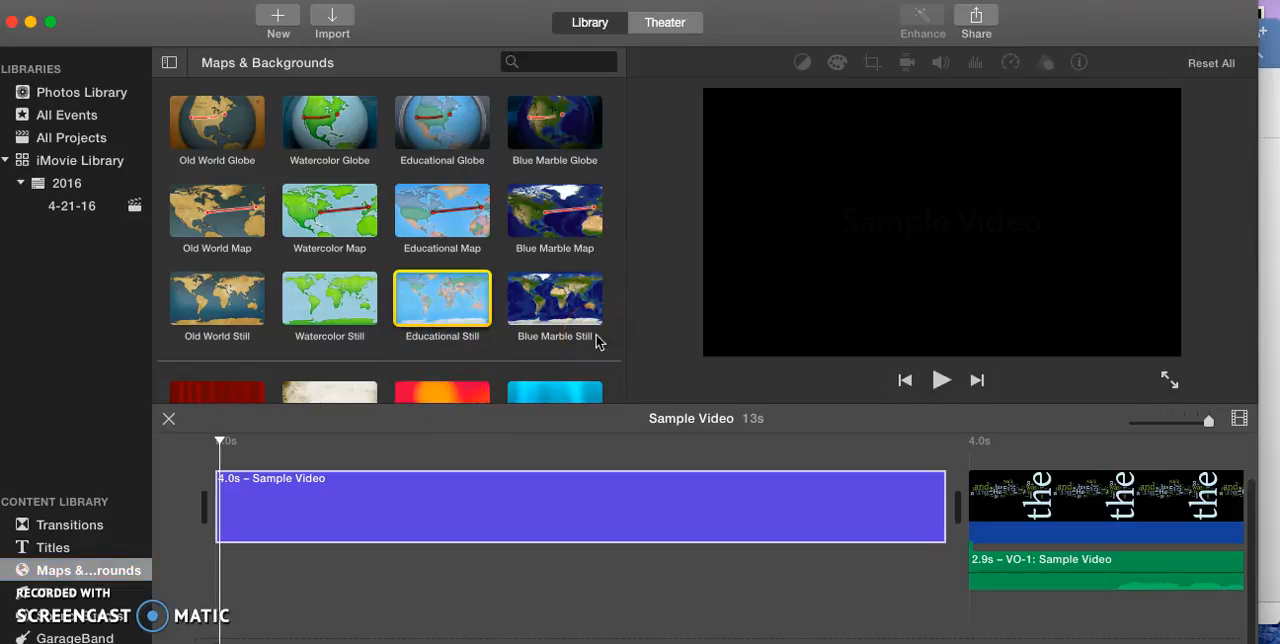
pyautogui.click(189, 446)
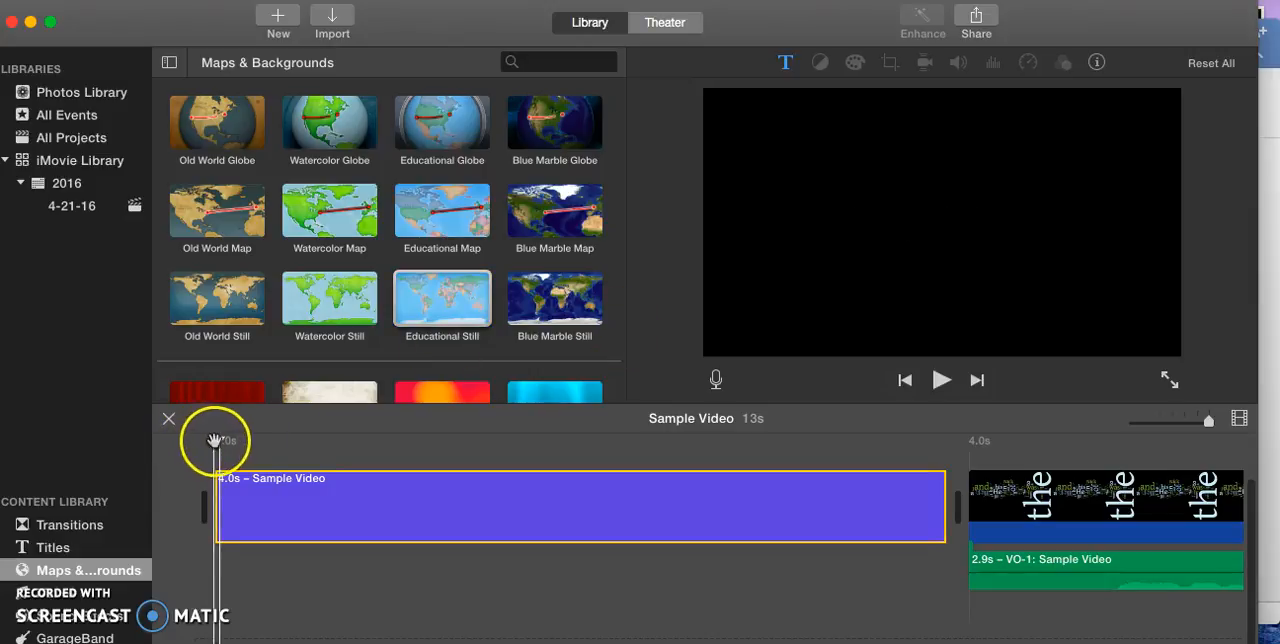
pyautogui.moveTo(243, 114); pyautogui.dragTo(633, 350)
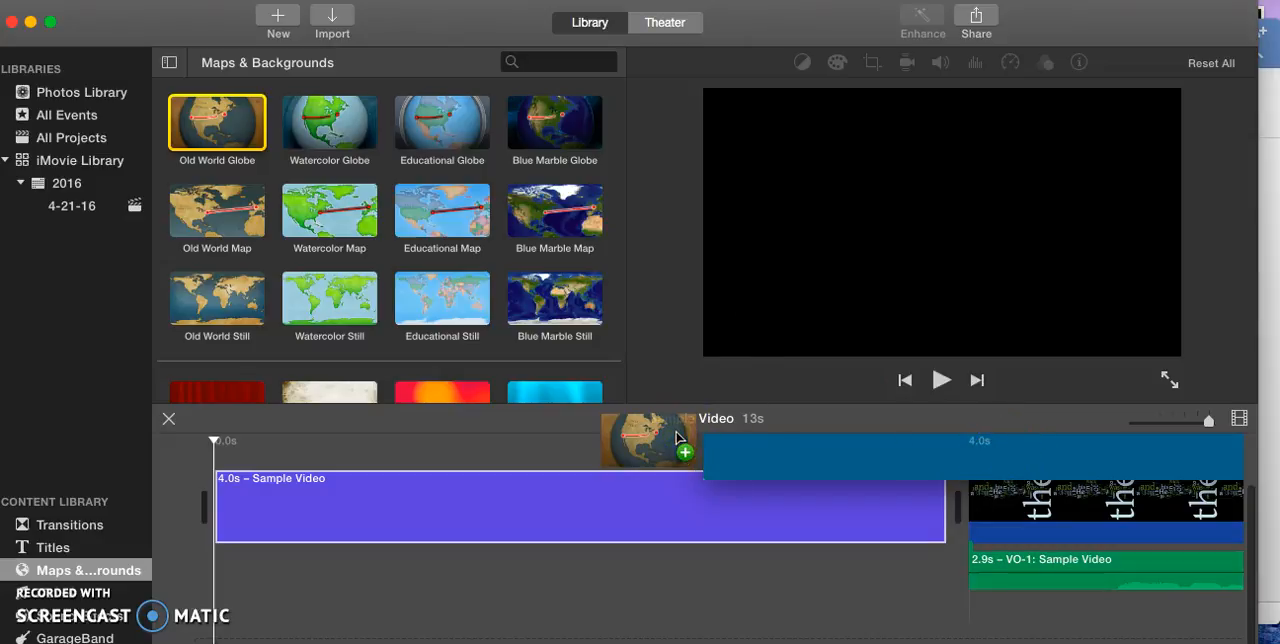
pyautogui.moveTo(677, 438); pyautogui.dragTo(679, 439)
pyautogui.click(998, 597)
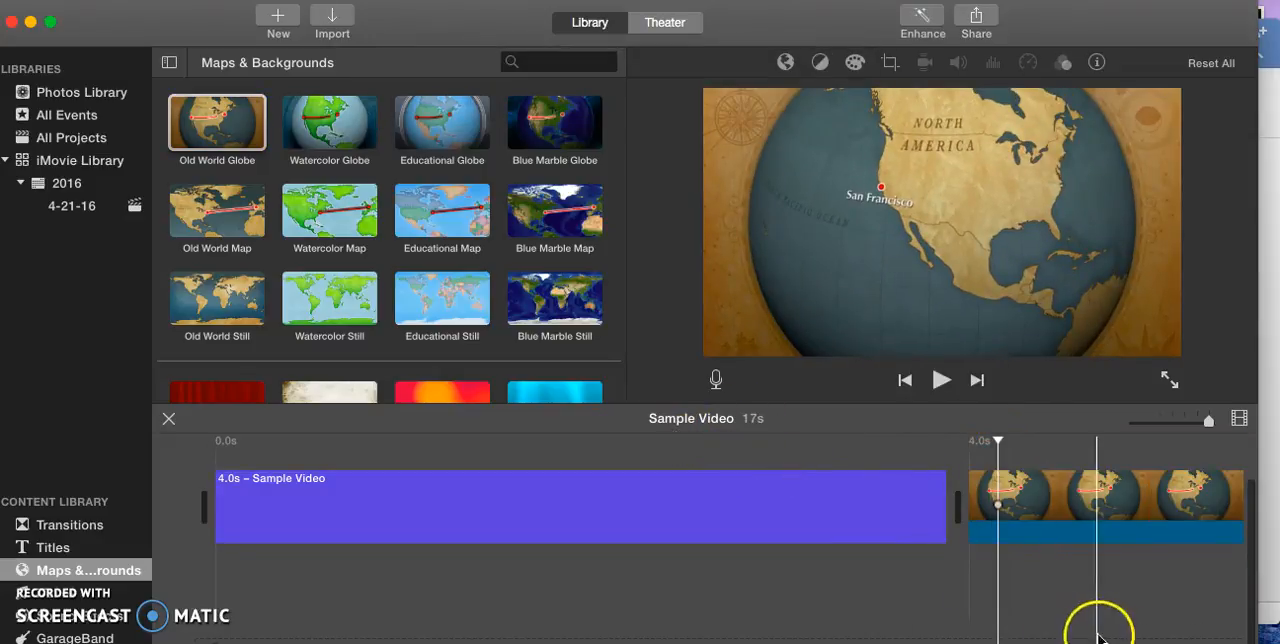
pyautogui.moveTo(998, 441); pyautogui.dragTo(988, 441)
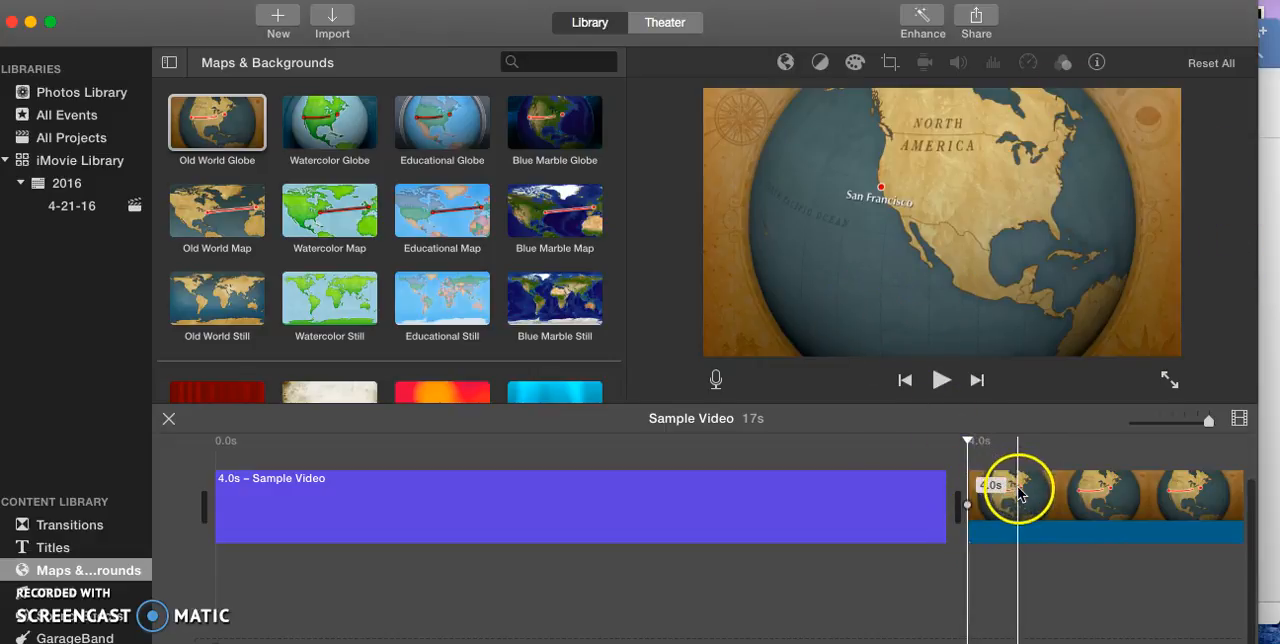
# Move the Old World Globe clip above the opening title, delete it, and return the playhead to the start.
pyautogui.moveTo(1010, 487); pyautogui.dragTo(607, 471)
pyautogui.click(622, 488)
pyautogui.rightClick(622, 488)
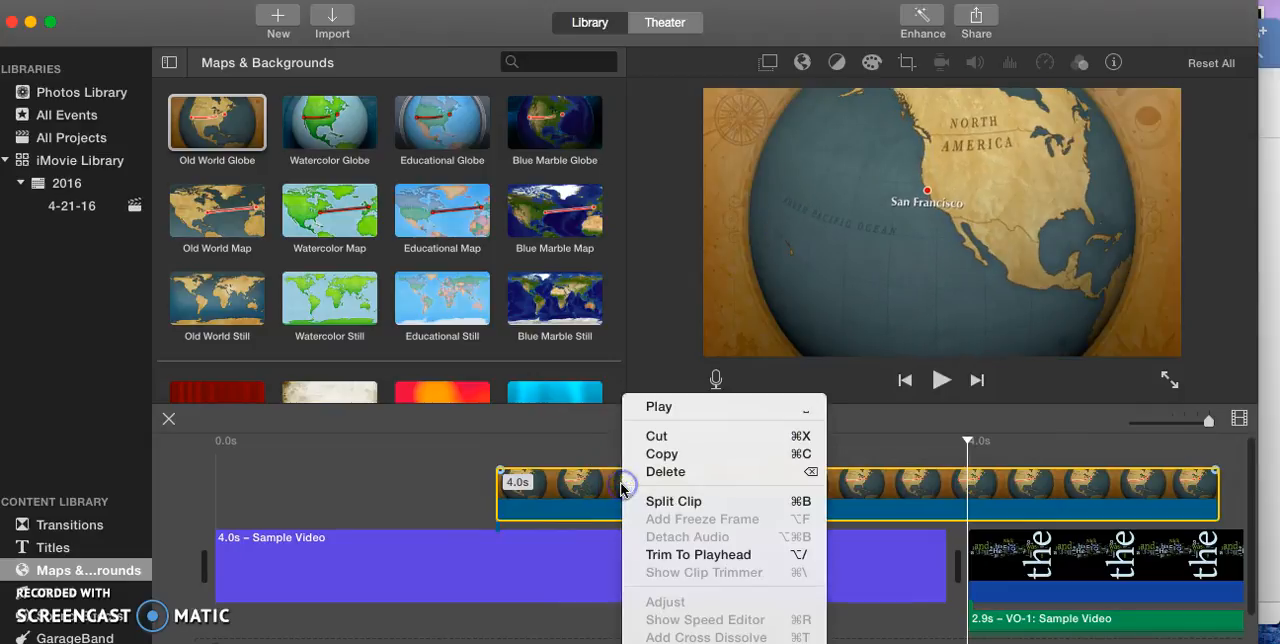
pyautogui.click(680, 468)
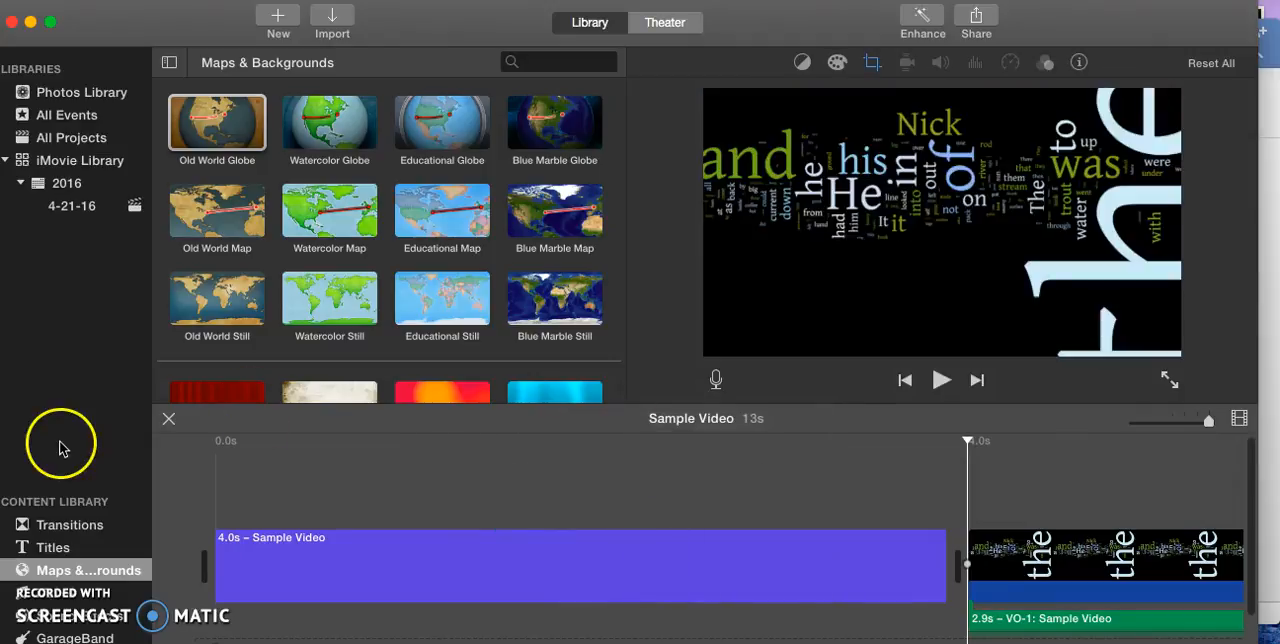
pyautogui.moveTo(967, 440); pyautogui.dragTo(211, 559)
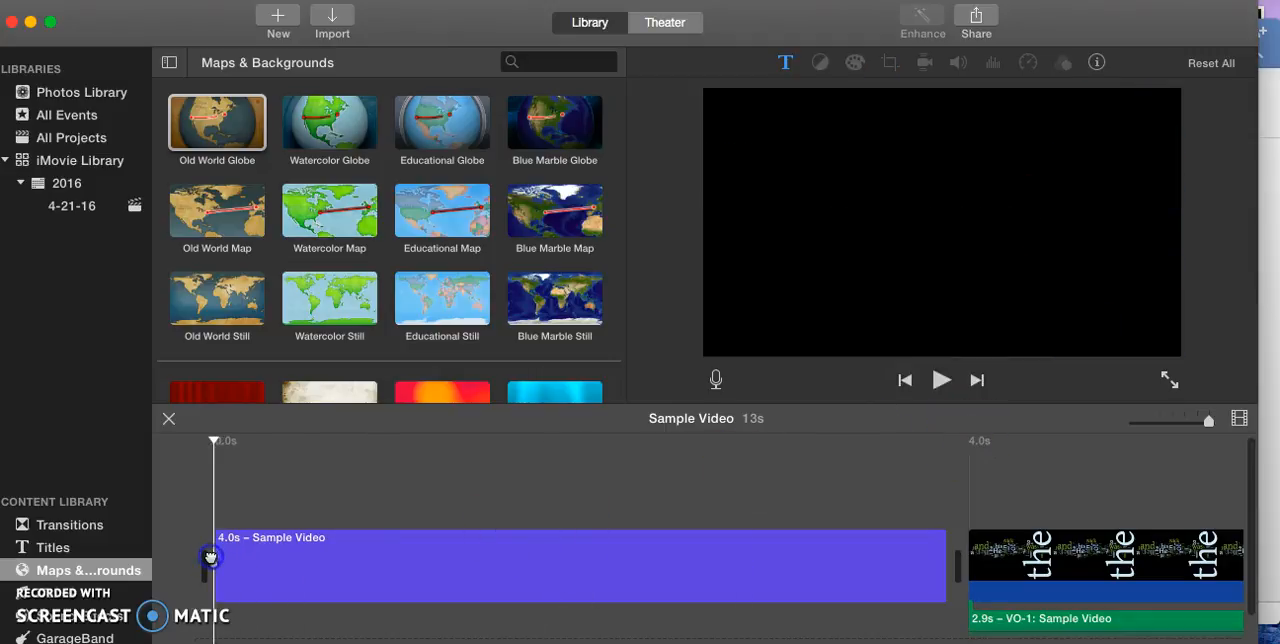
# Check the iTunes library for music available to the project.
pyautogui.click(88, 601)
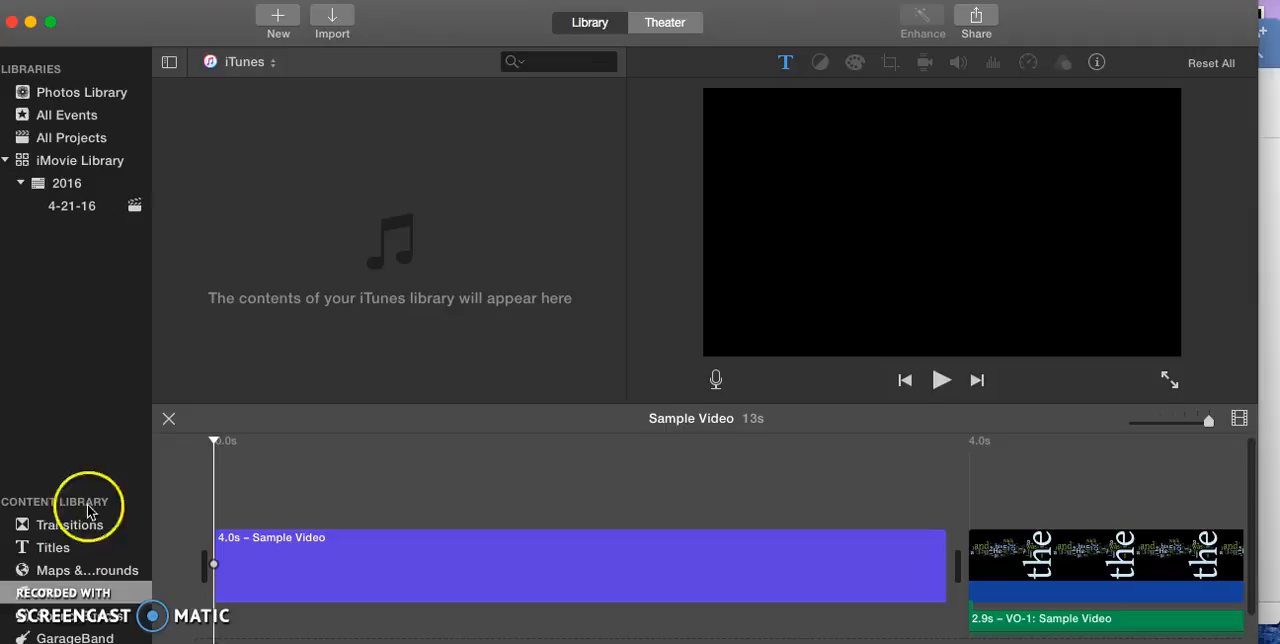
pyautogui.click(274, 68)
pyautogui.click(274, 64)
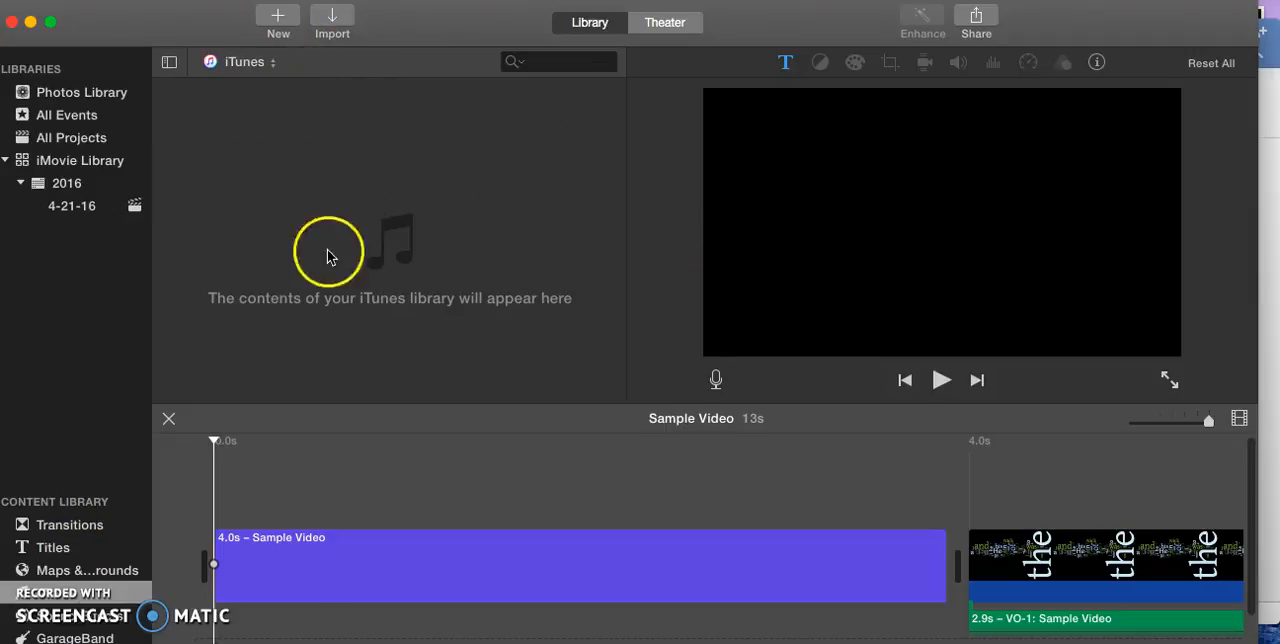
# Preview the Alarm, Ambient Effect 1 and Auto Skid 3 sound effects.
pyautogui.click(77, 621)
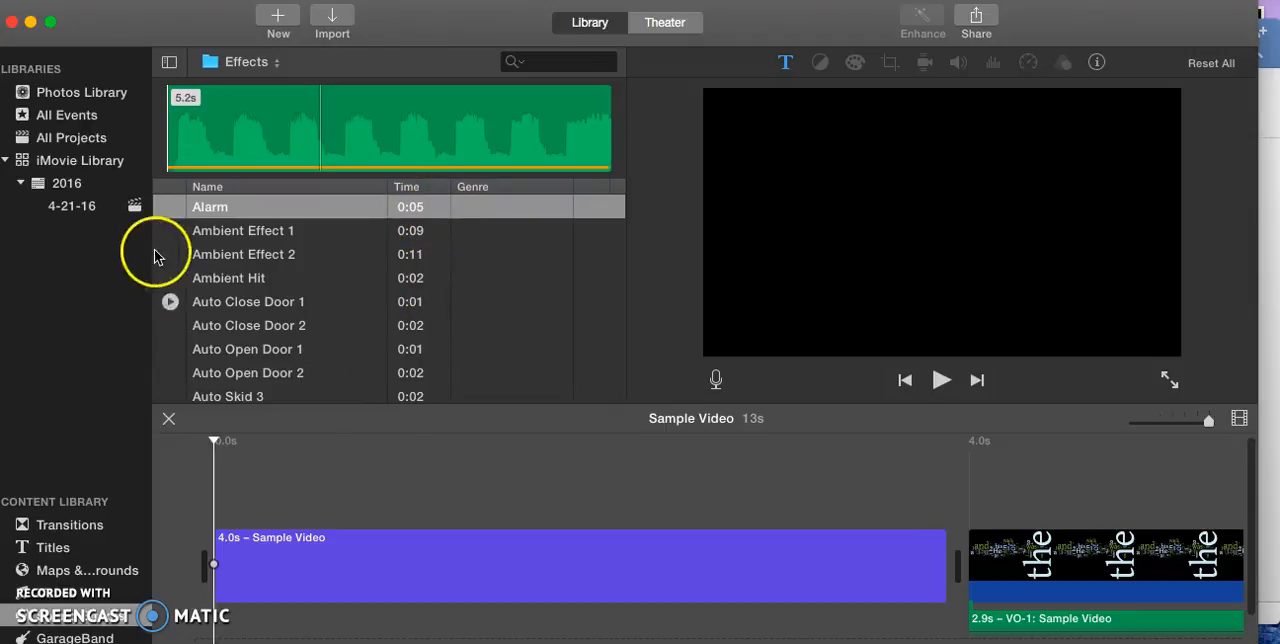
pyautogui.click(170, 207)
pyautogui.click(171, 232)
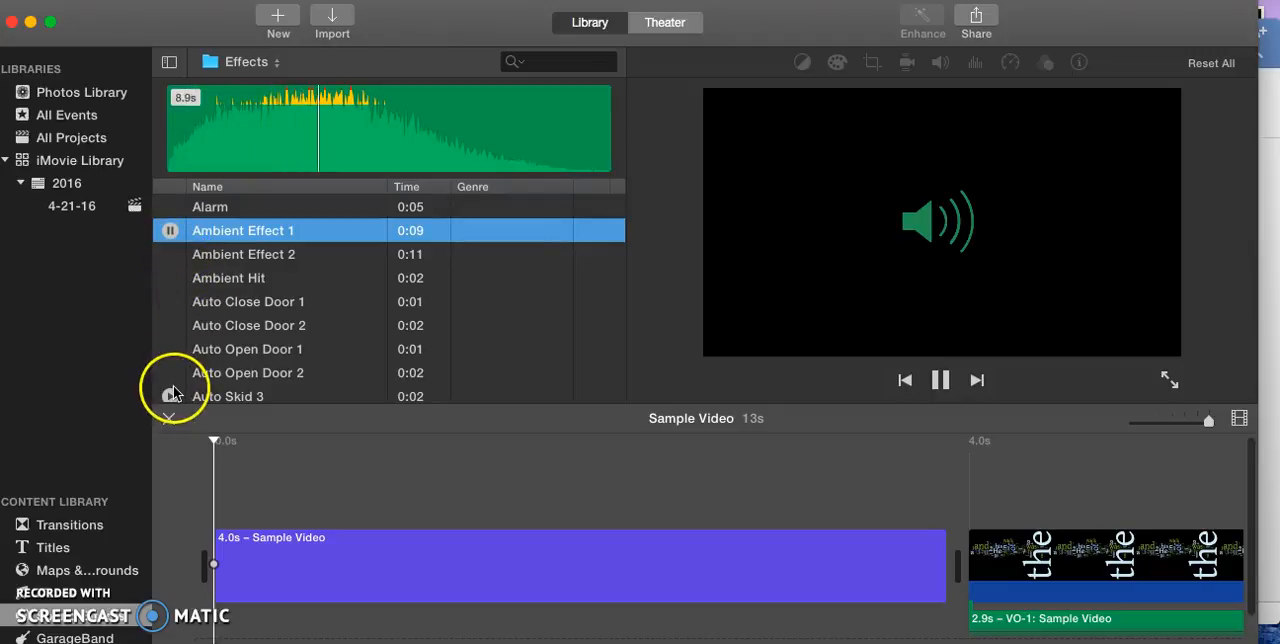
pyautogui.click(170, 396)
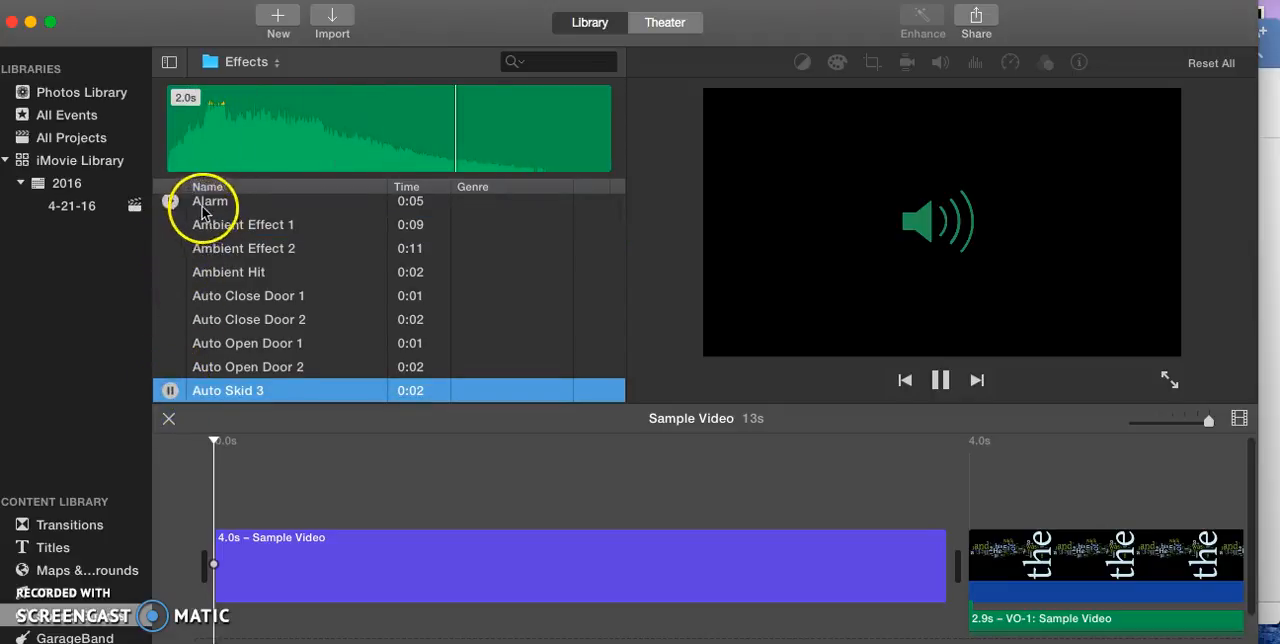
# Add about 1.1 seconds of the Alarm sound effect under the beginning of the word-cloud image.
pyautogui.click(172, 206)
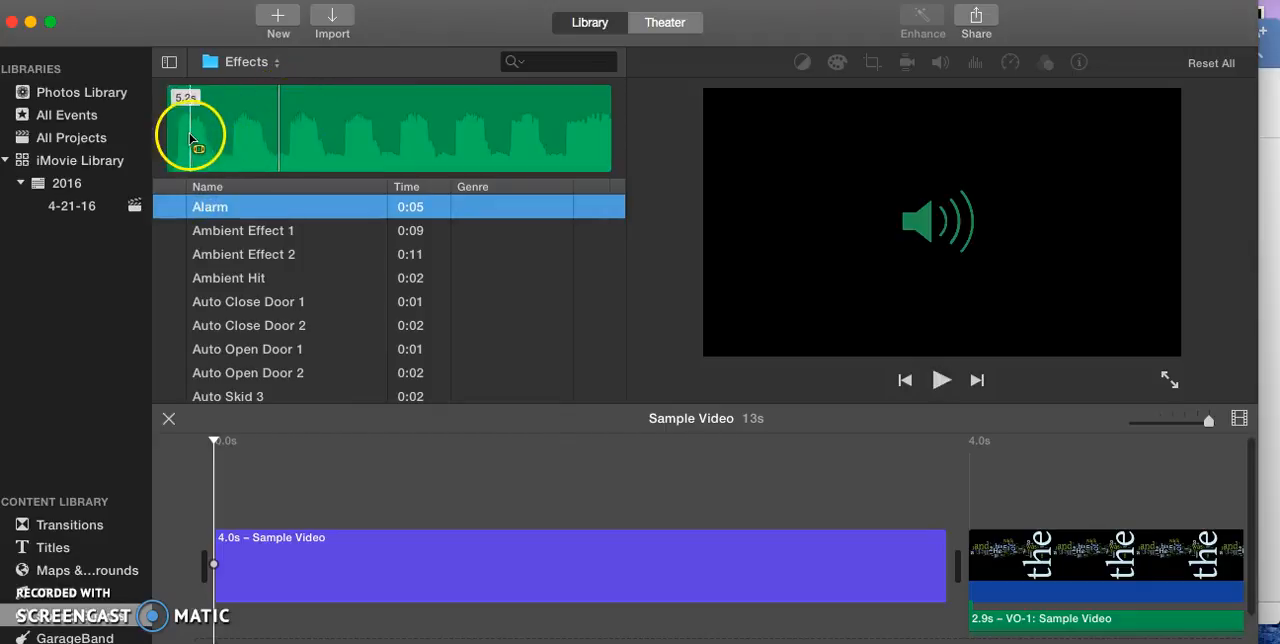
pyautogui.moveTo(179, 125); pyautogui.dragTo(976, 616)
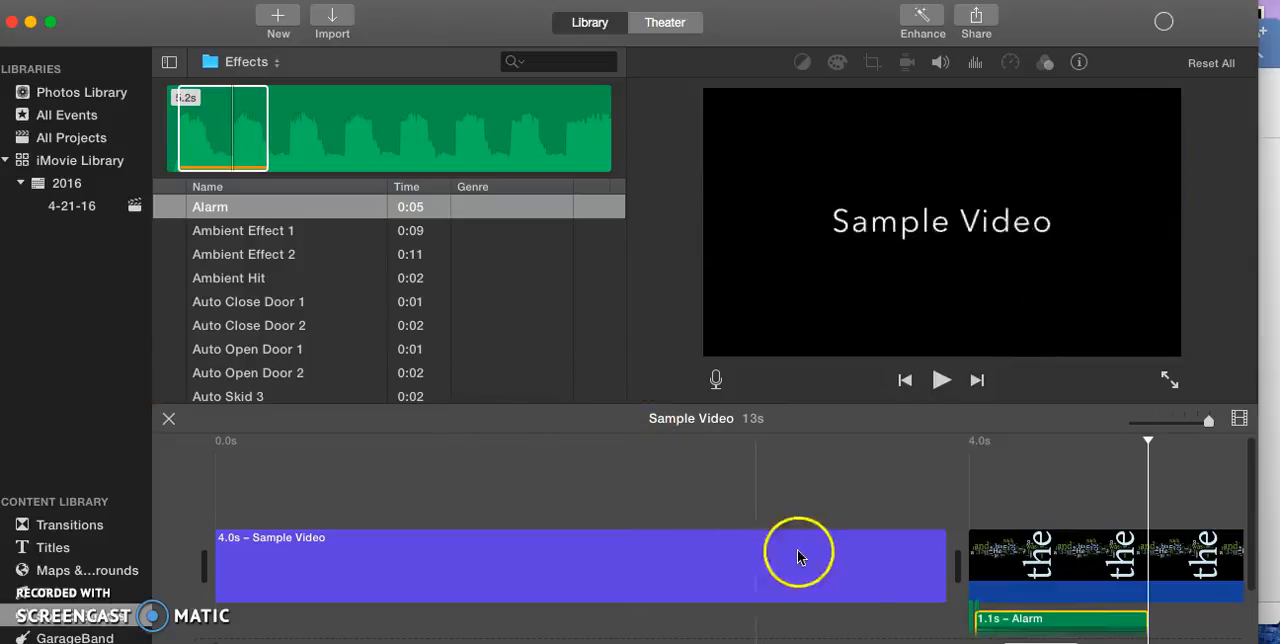
# Play the movie from near the title's end through the Alarm effect, and return the playhead to the start.
pyautogui.moveTo(1151, 435); pyautogui.dragTo(932, 475)
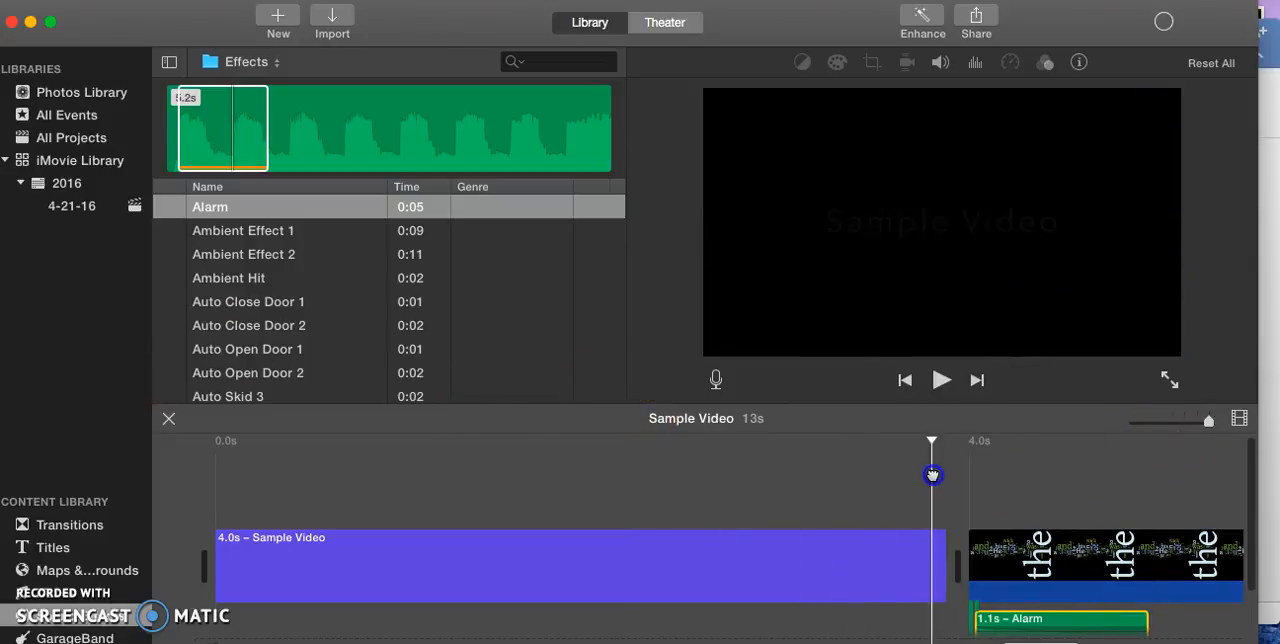
pyautogui.click(940, 381)
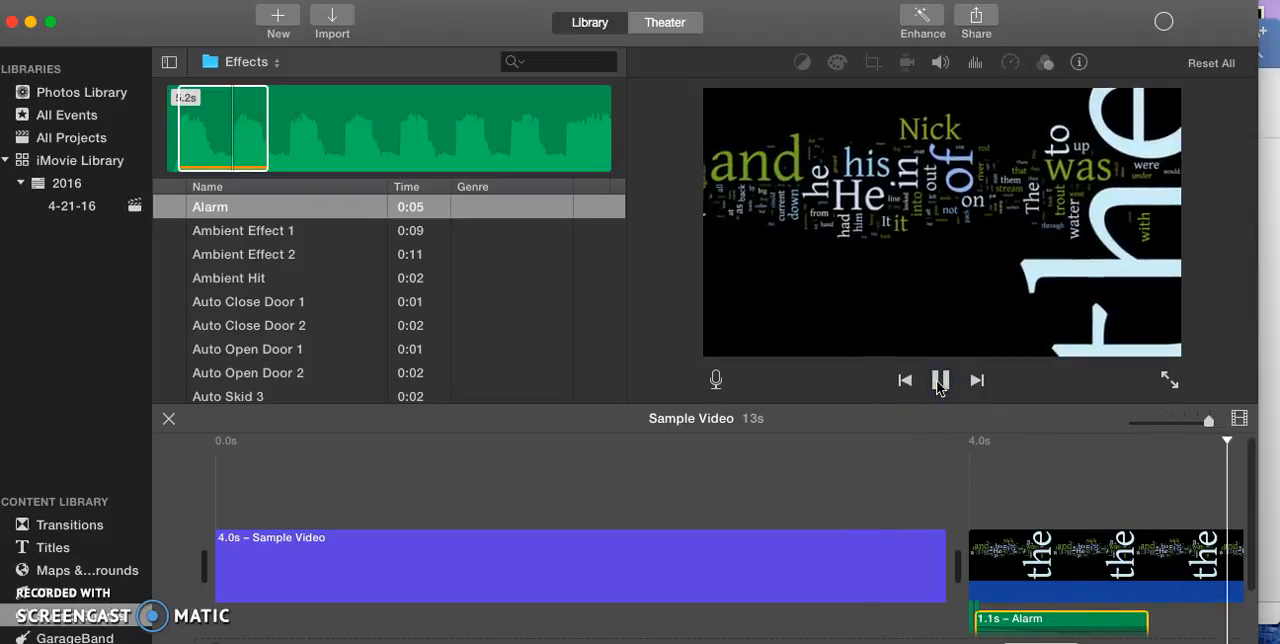
pyautogui.click(940, 385)
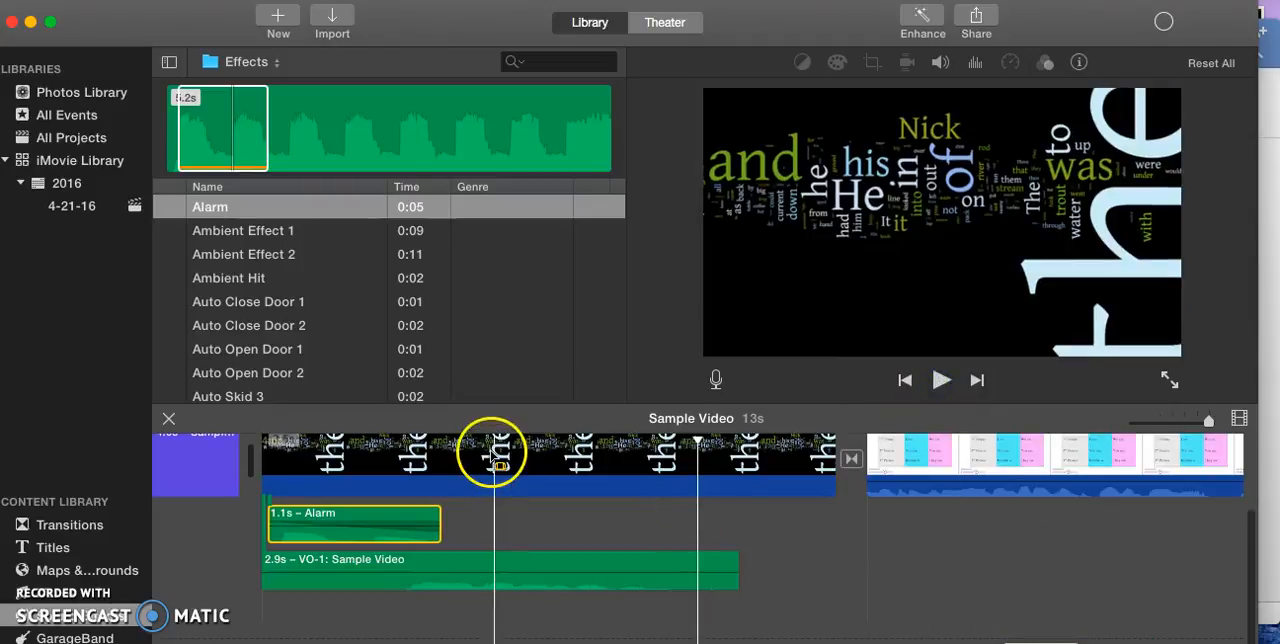
pyautogui.click(705, 452)
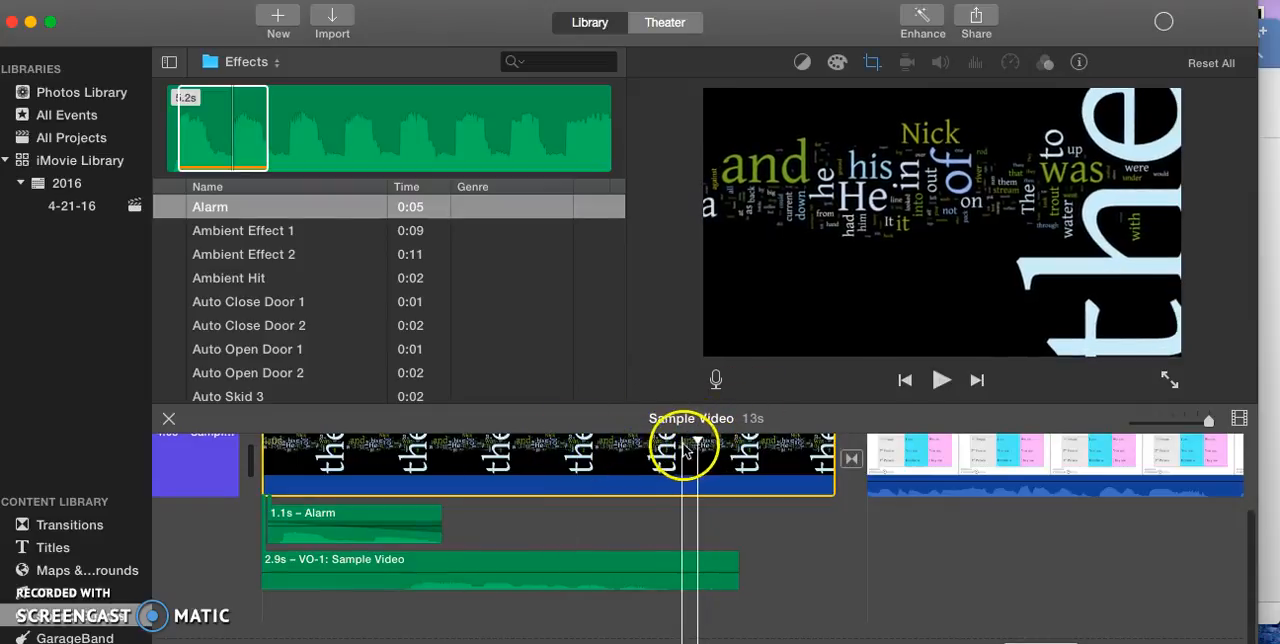
pyautogui.press('Home')
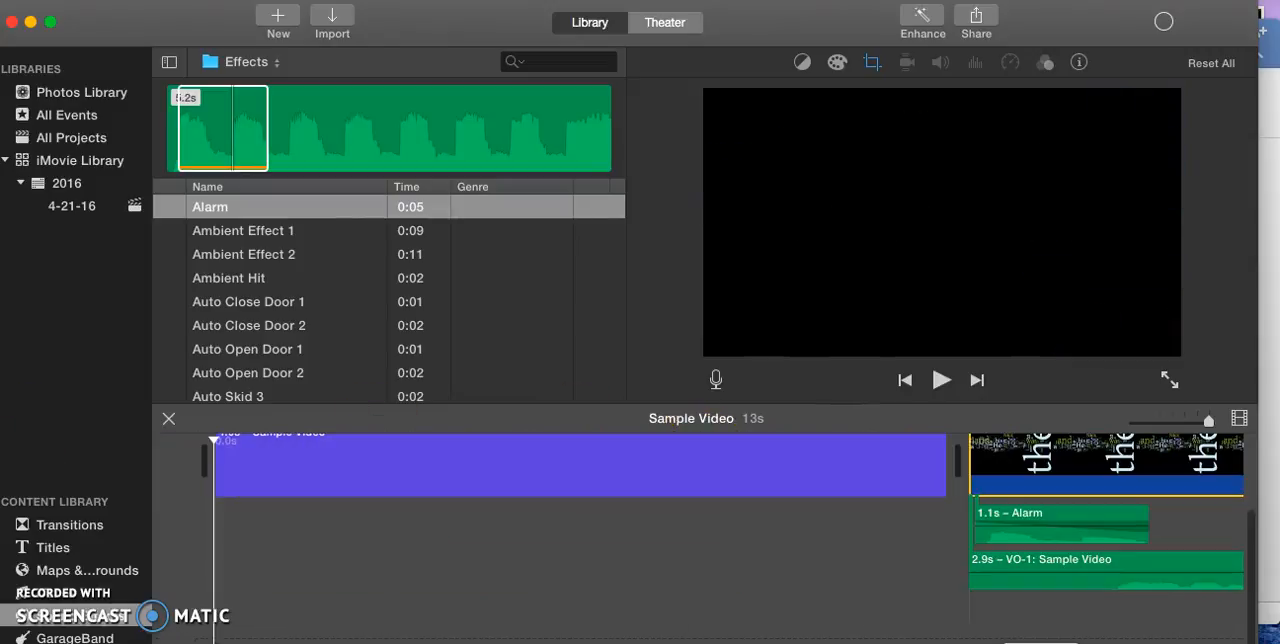
# Check the GarageBand library for audio available to the project, and return to the transitions browser.
pyautogui.click(68, 636)
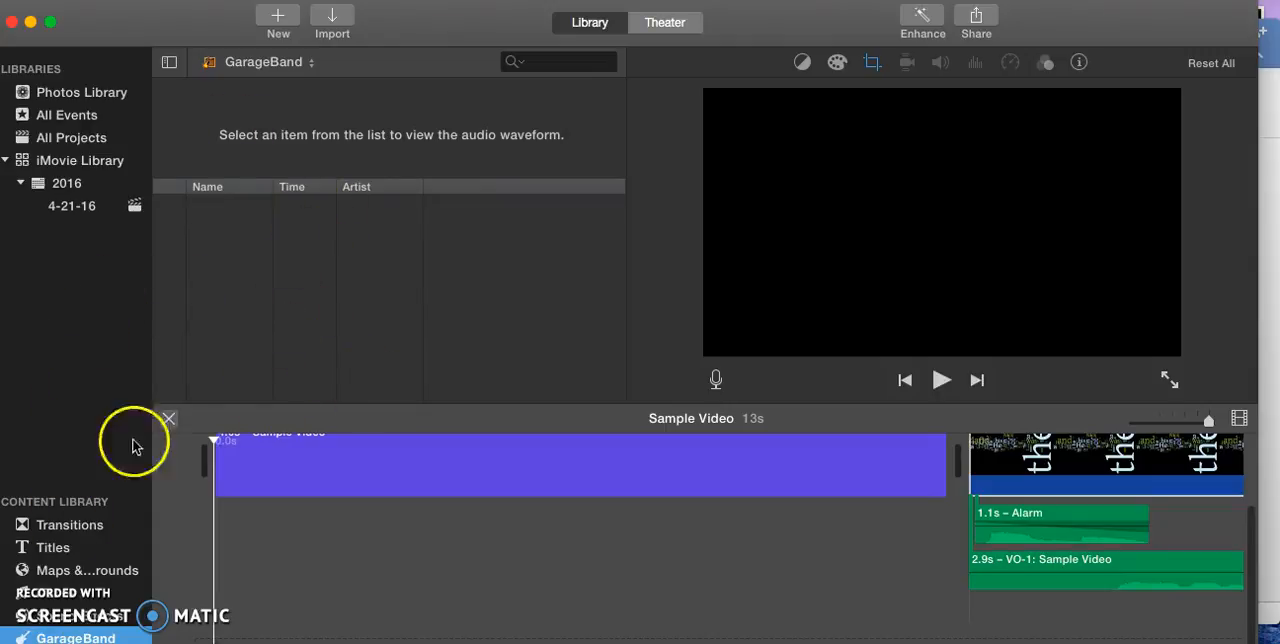
pyautogui.click(68, 525)
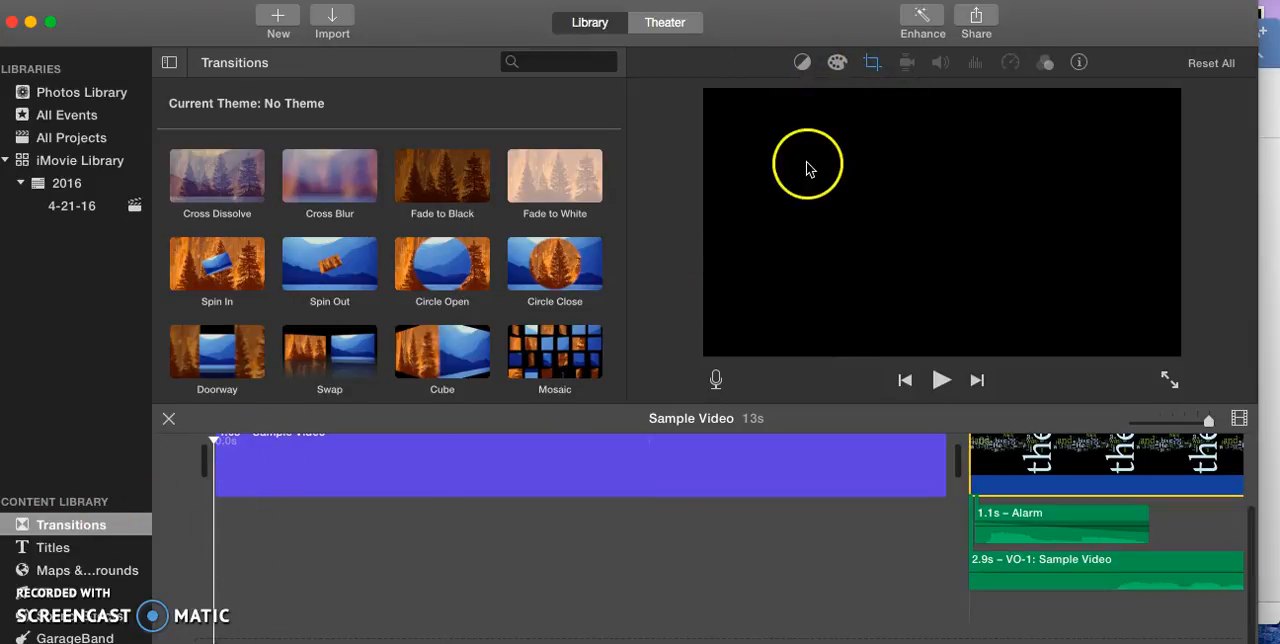
# Apply automatic color balance to the word-cloud image and open its Match Color comparison.
pyautogui.click(802, 66)
pyautogui.click(813, 67)
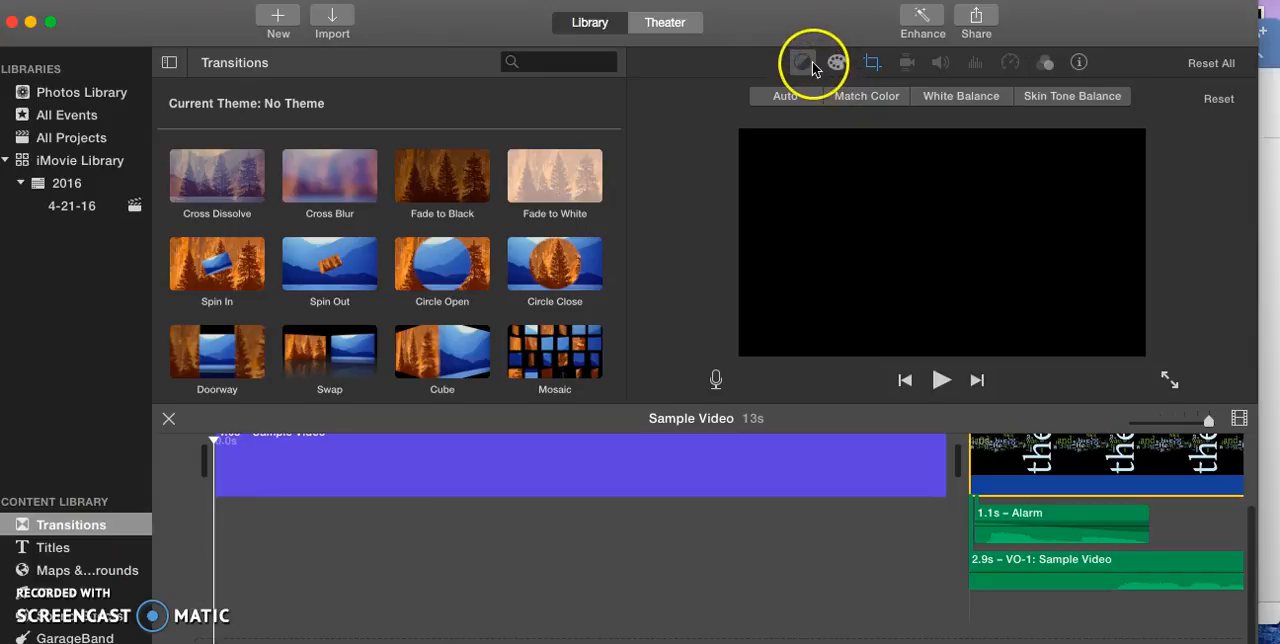
pyautogui.click(785, 98)
pyautogui.click(851, 97)
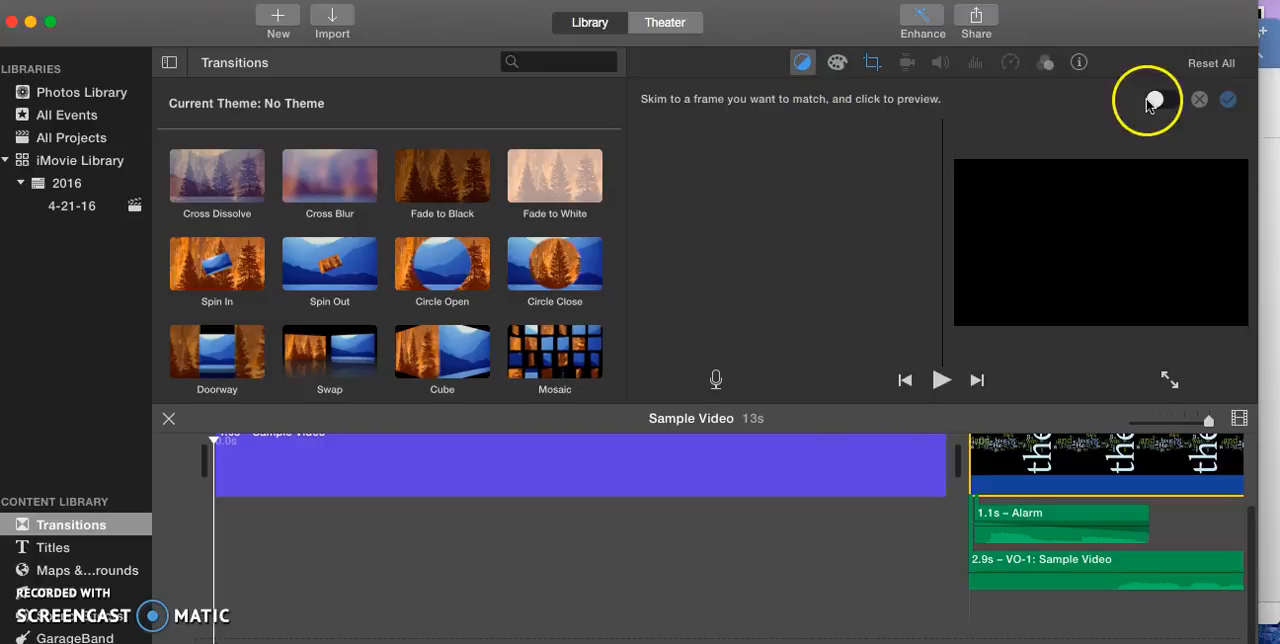
# Try the highlights adjustment in the word-cloud image's color correction, and view its cropping options.
pyautogui.click(834, 64)
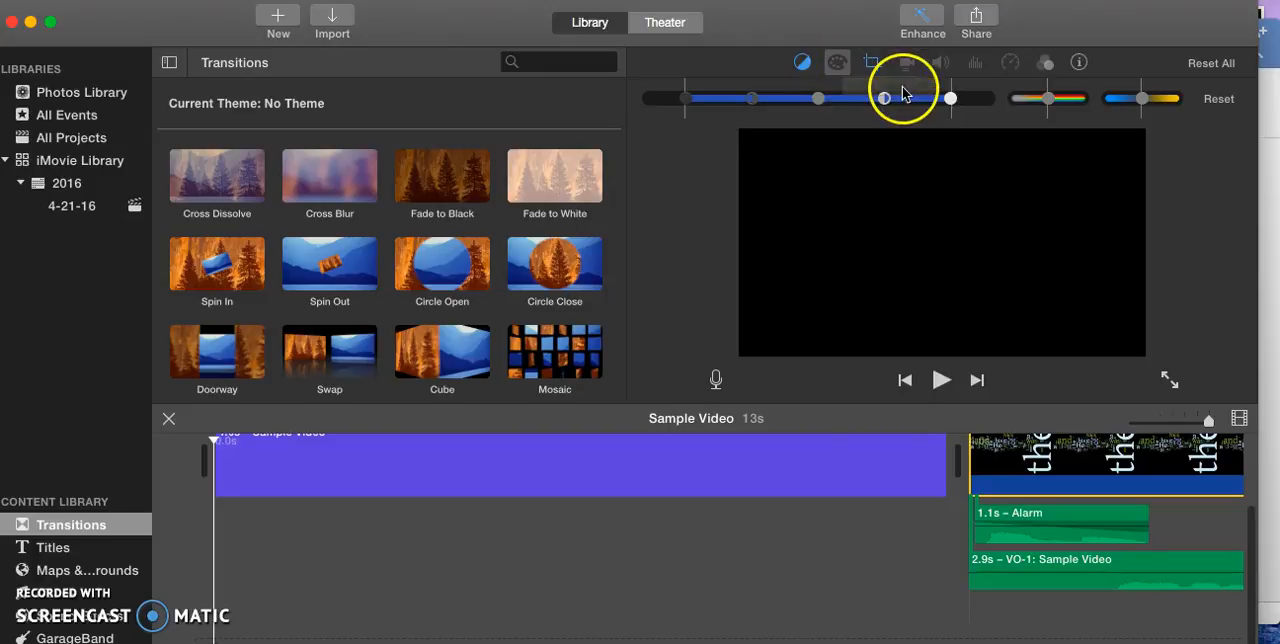
pyautogui.moveTo(955, 104); pyautogui.dragTo(859, 115)
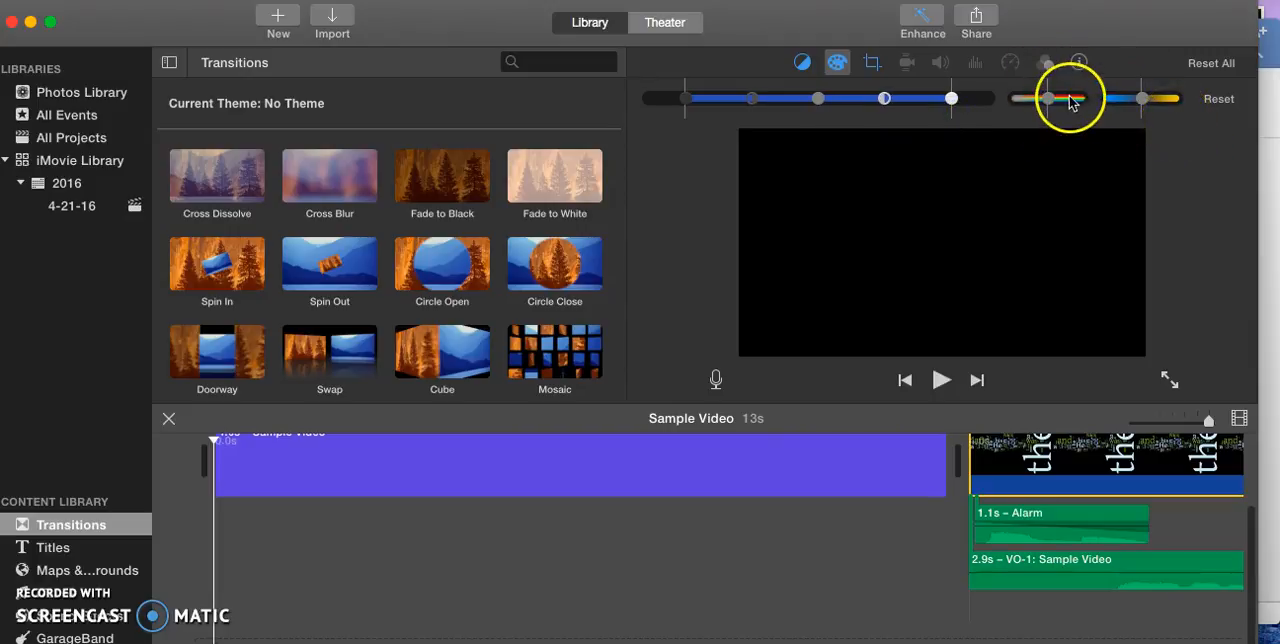
pyautogui.click(864, 68)
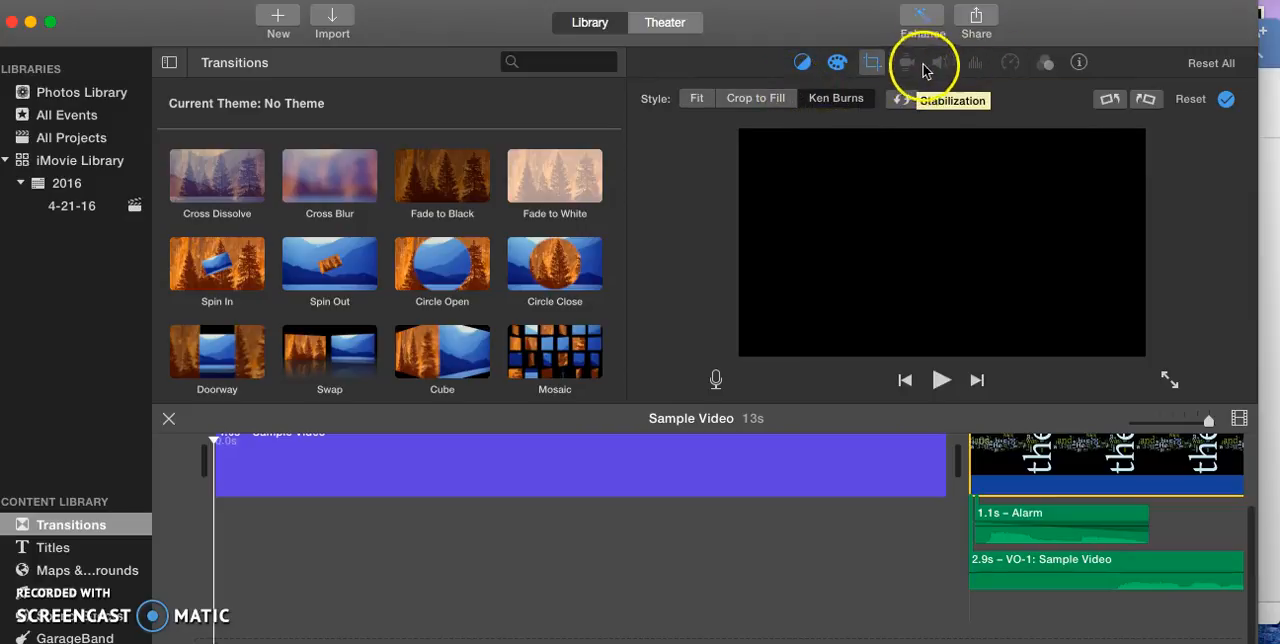
# Browse the video effects for the word-cloud image without choosing one, and check its clip information and color balance settings.
pyautogui.click(1045, 64)
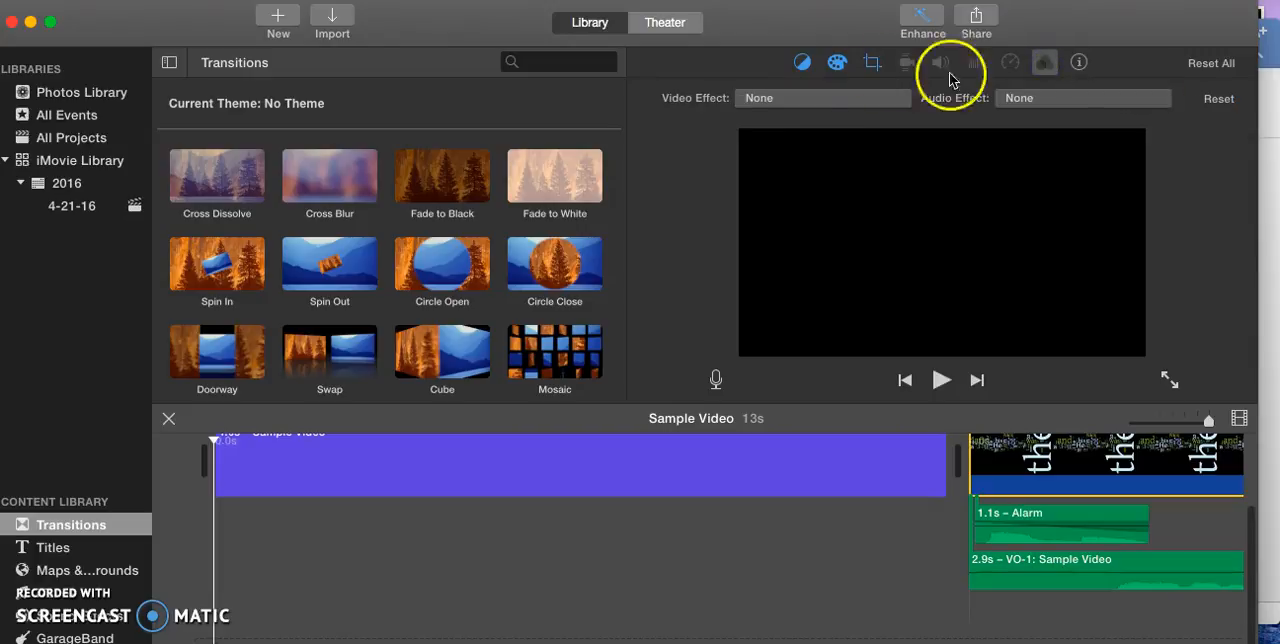
pyautogui.click(843, 97)
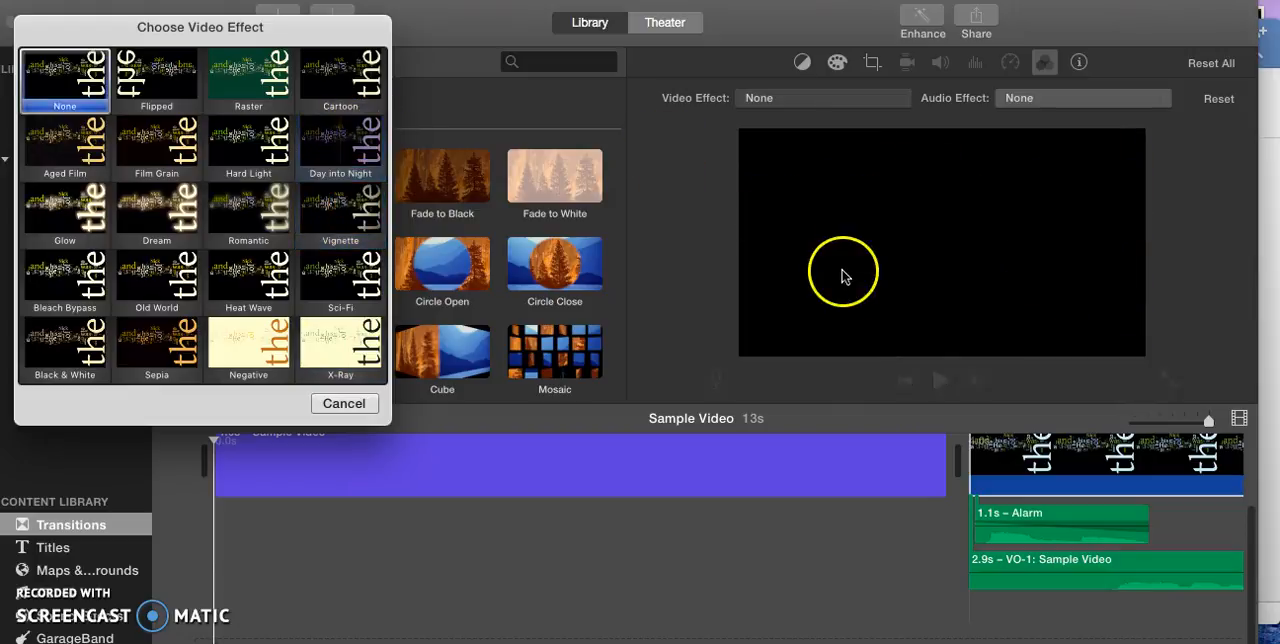
pyautogui.click(356, 408)
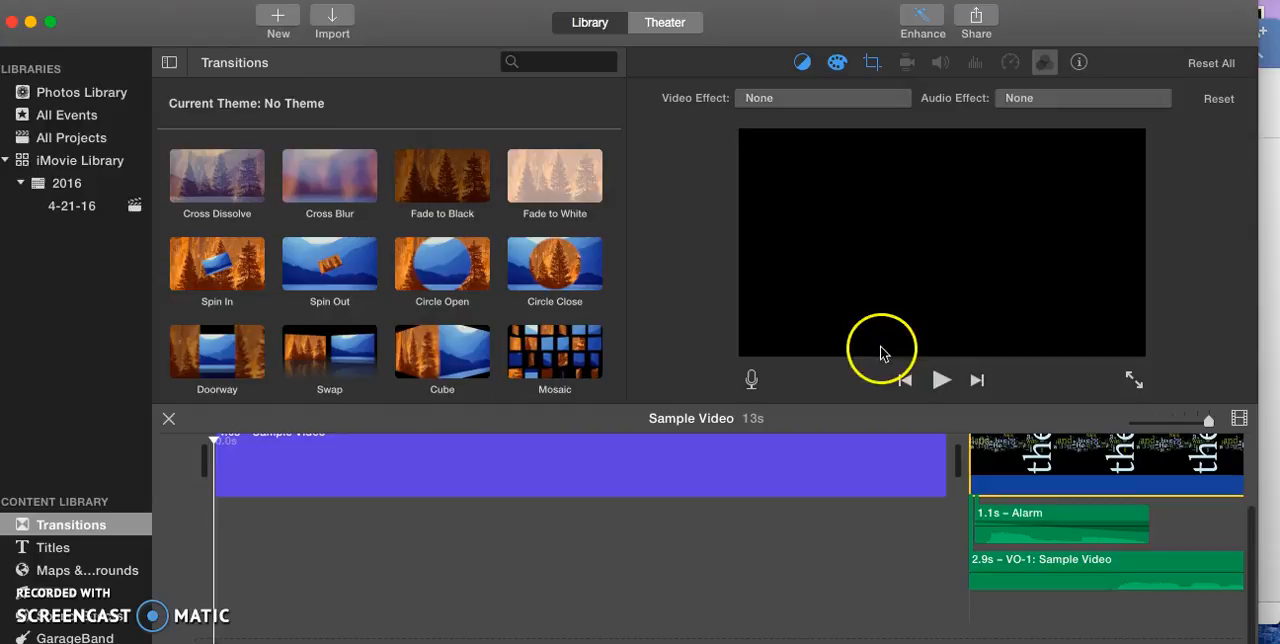
pyautogui.click(1080, 62)
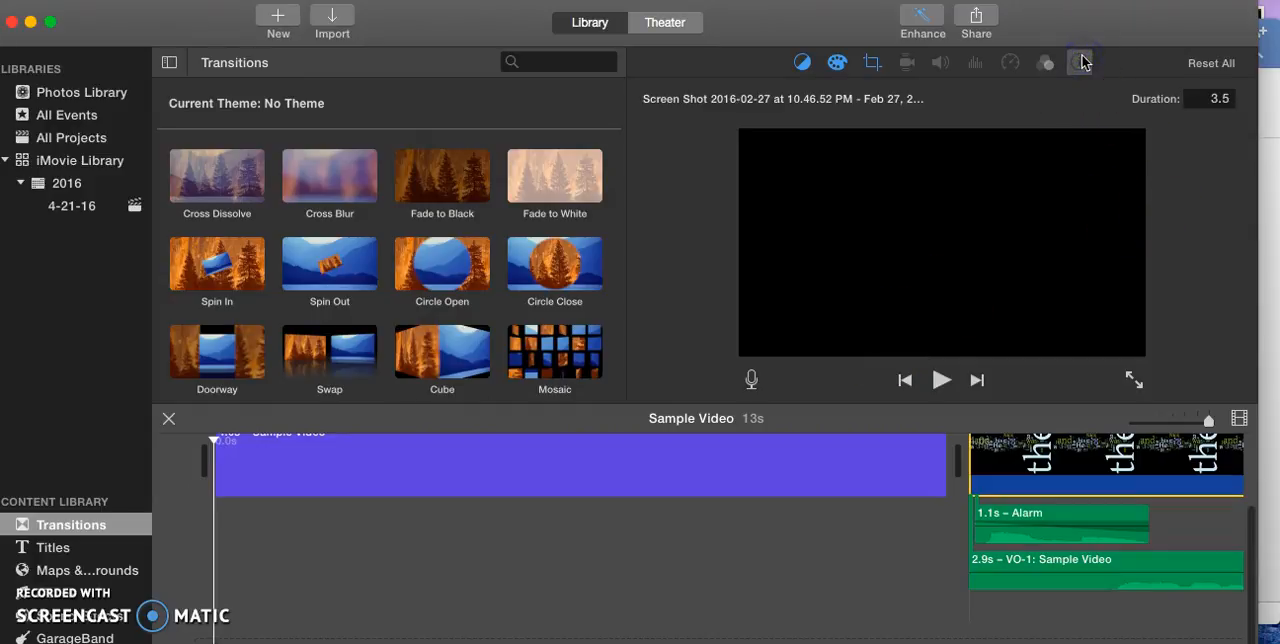
pyautogui.click(803, 63)
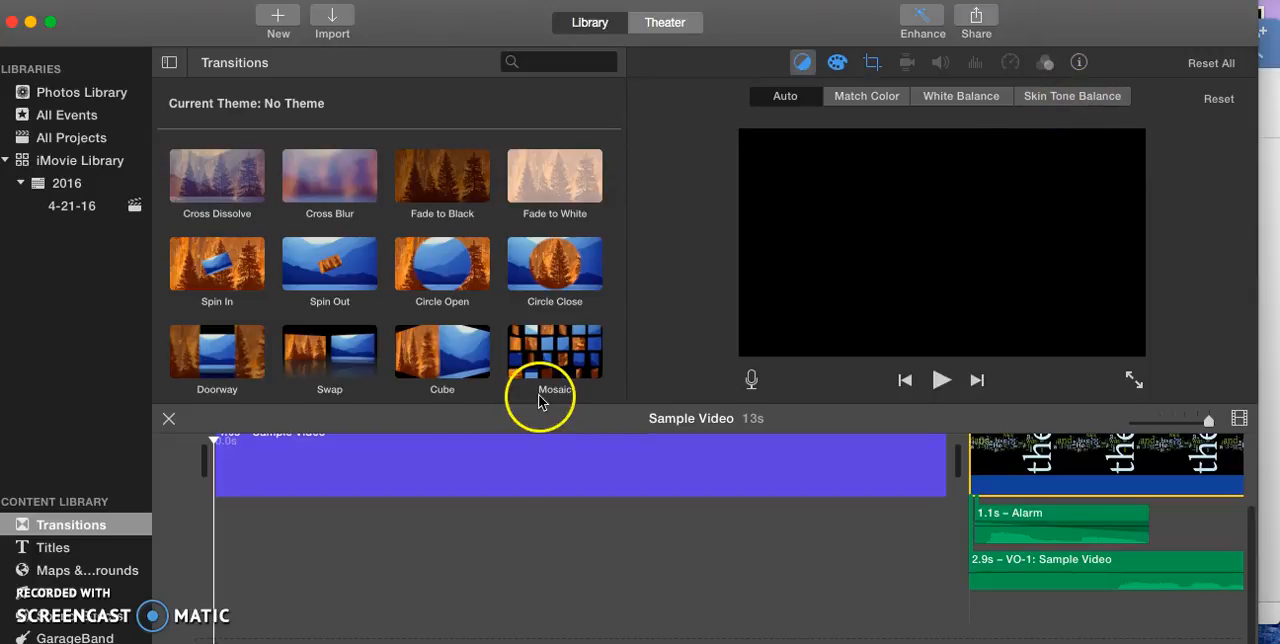
# Play the movie from the start to its end, and review the available sharing destinations.
pyautogui.click(938, 385)
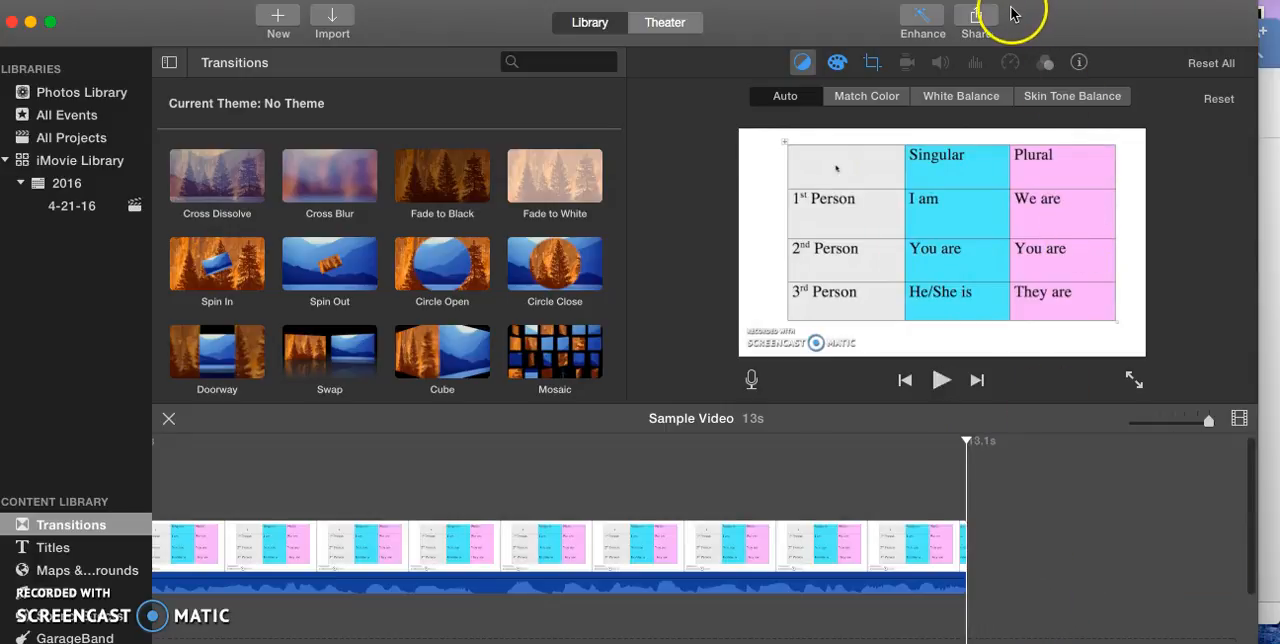
pyautogui.click(978, 18)
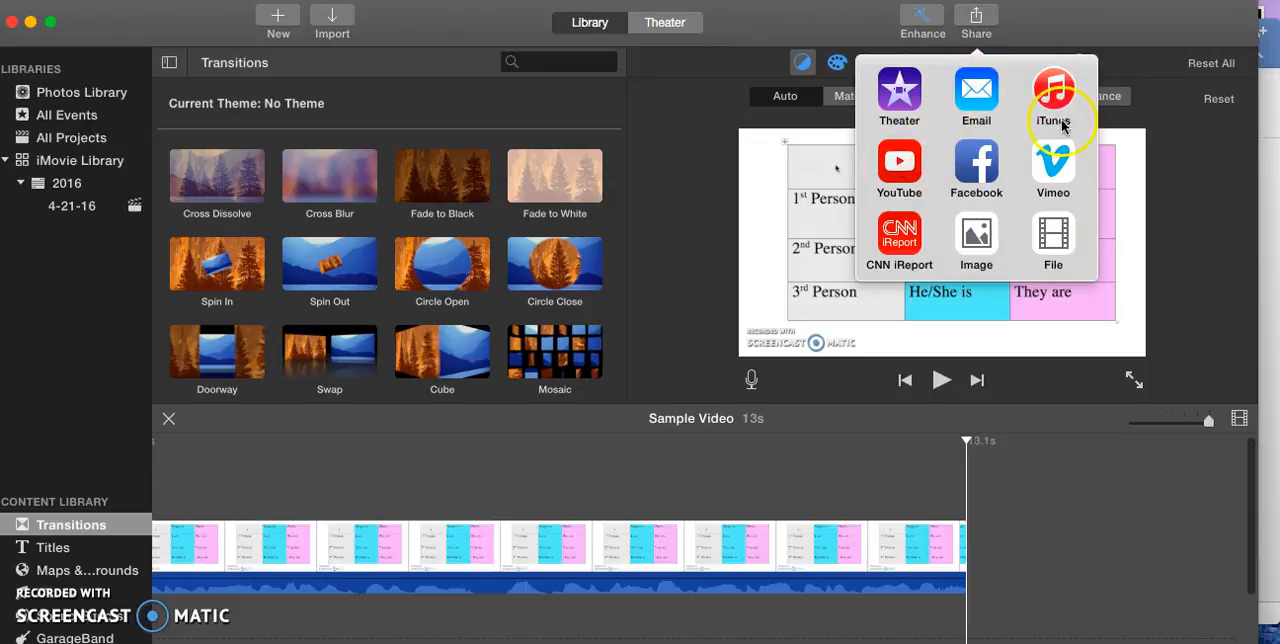
pyautogui.click(983, 20)
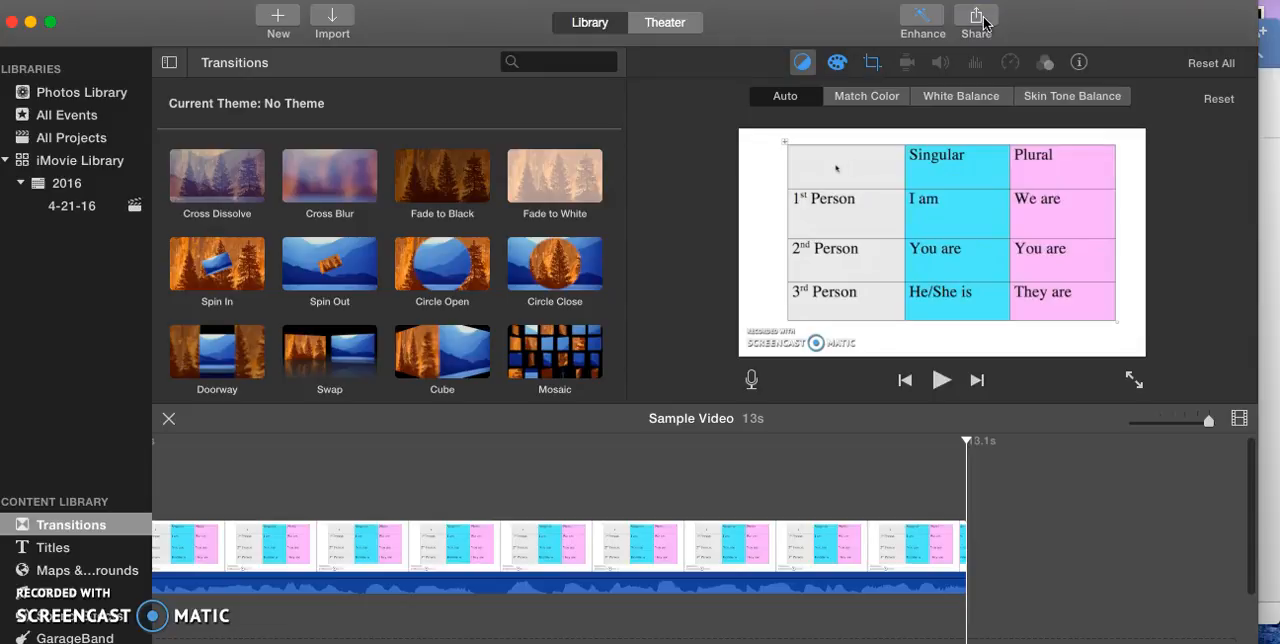